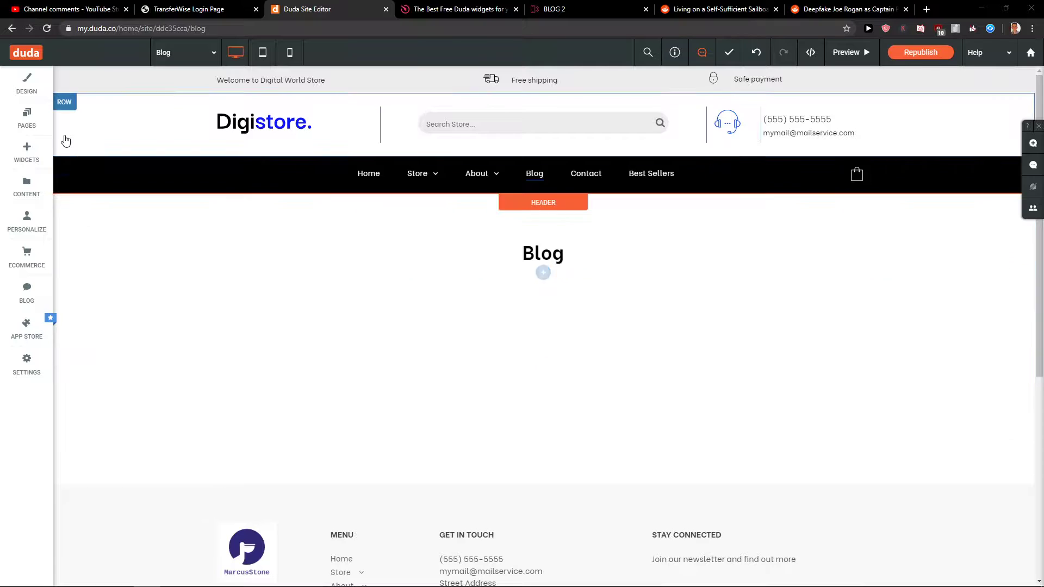
left_click(26, 117)
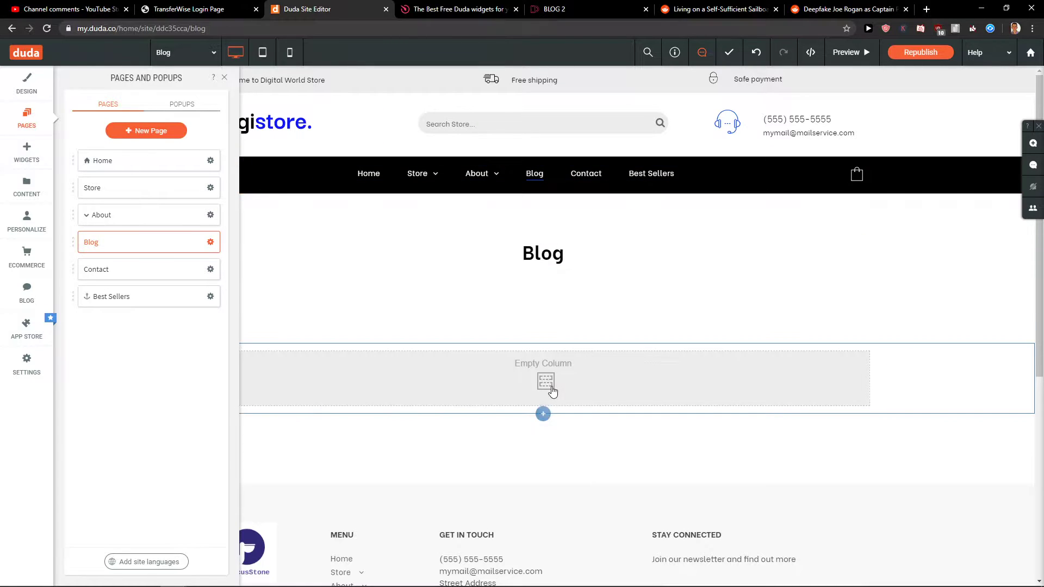
left_click(534, 377)
left_click(241, 175)
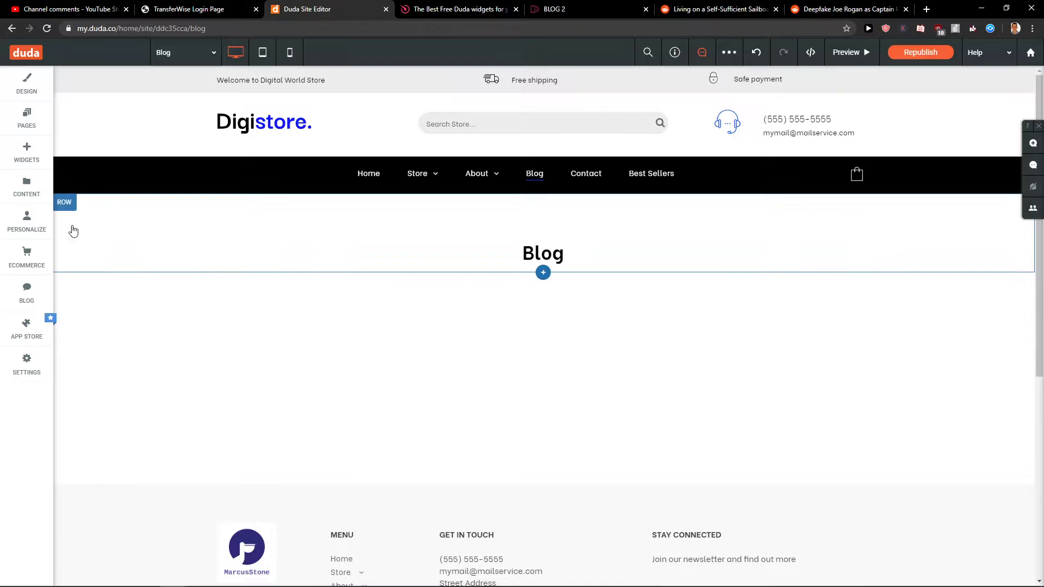
left_click(28, 155)
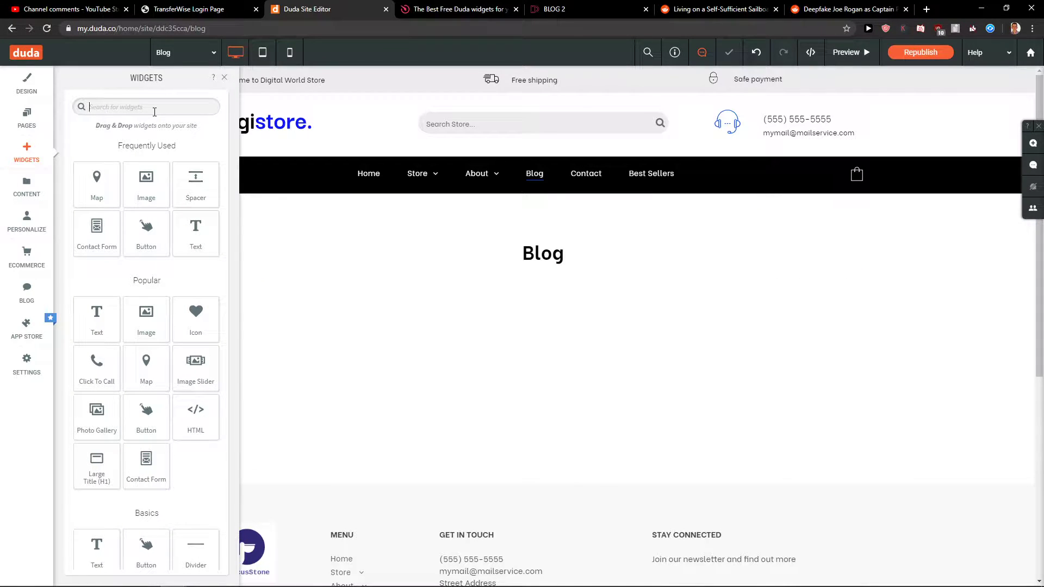
type("blo")
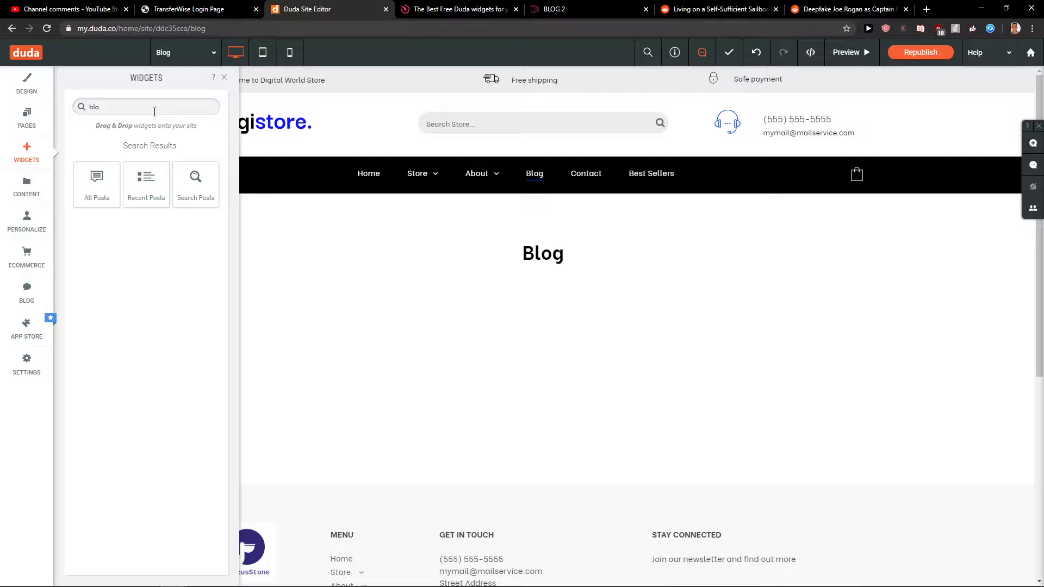
left_click_drag(195, 183, 518, 314)
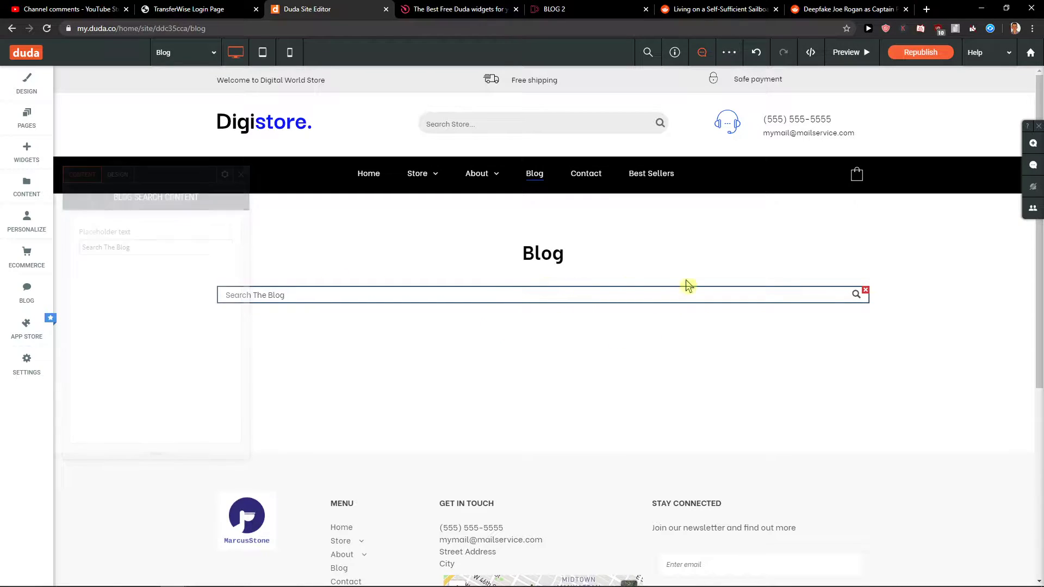
left_click(865, 290)
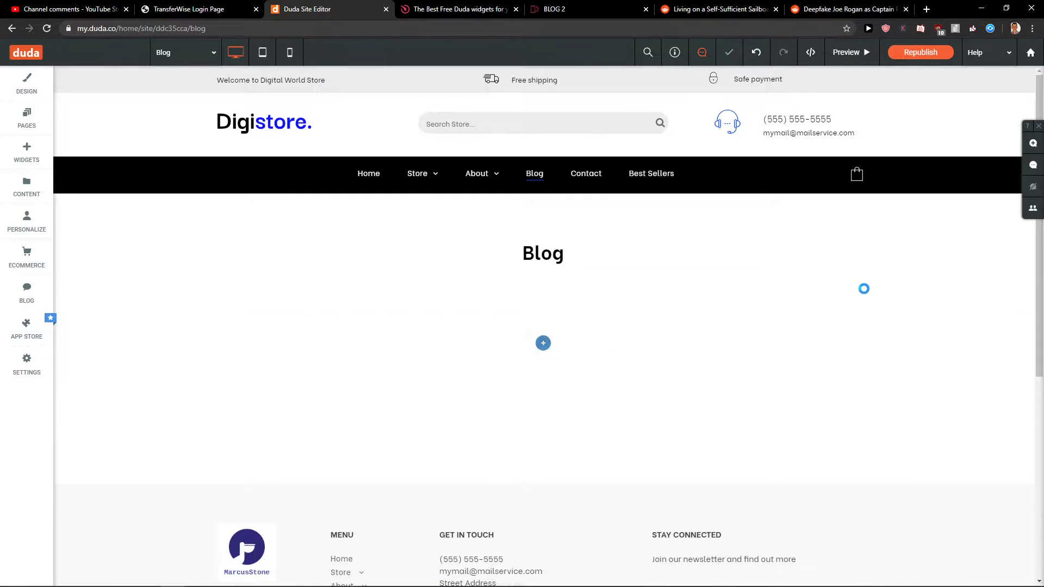
Add a Search Posts widget below the Blog heading and shrink it to about 310 px wide
left_click(27, 144)
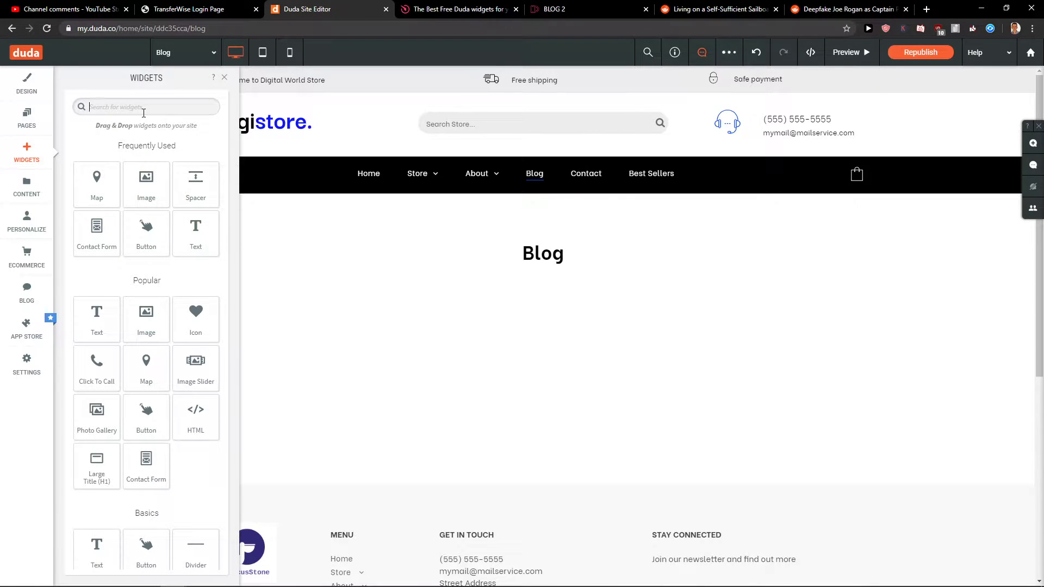
type("blo")
left_click_drag(217, 166, 515, 303)
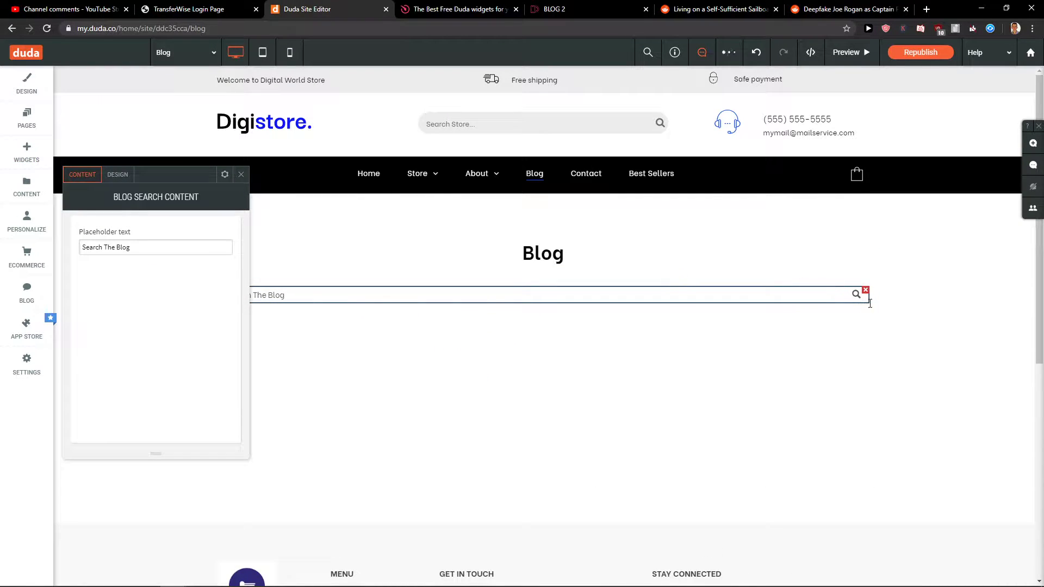
left_click_drag(870, 303, 625, 308)
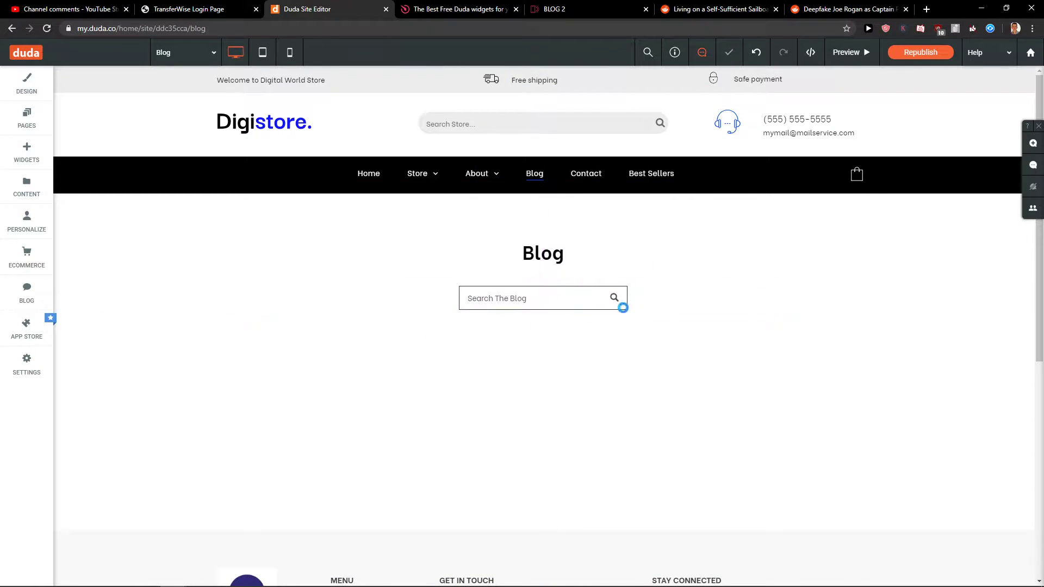
Style the blog search box with a 2 px border and 9 px rounded corners
left_click(557, 290)
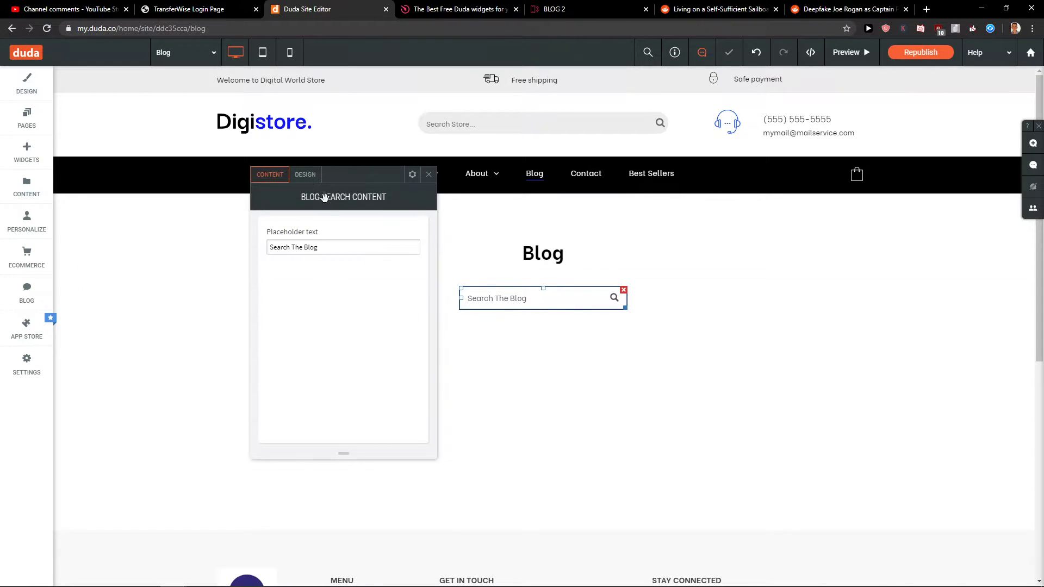
left_click(305, 174)
scroll(350, 317, "down", 3)
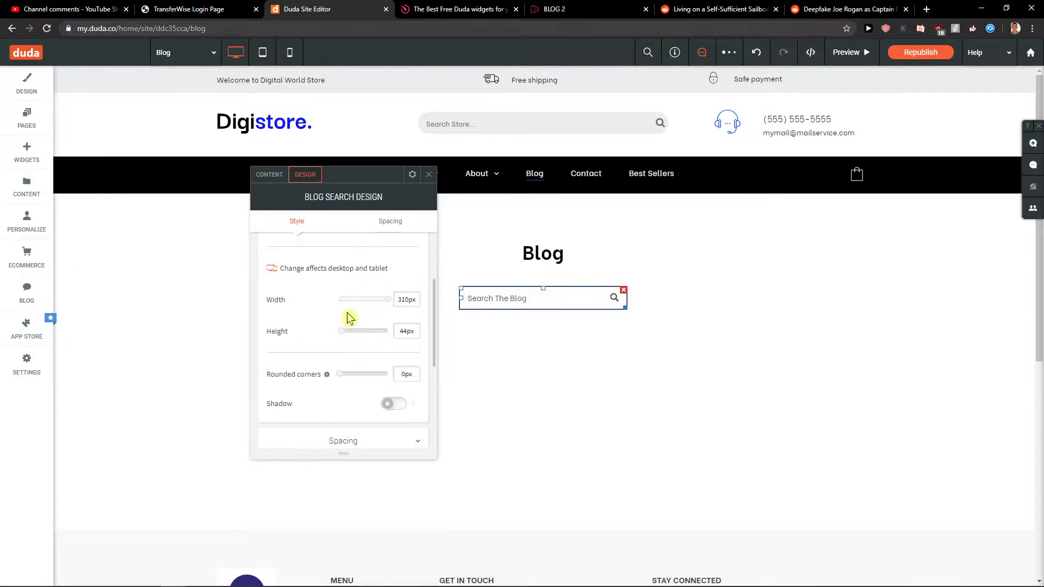
scroll(342, 328, "down", 2)
scroll(340, 312, "up", 5)
left_click(379, 274)
left_click(319, 274)
left_click_drag(323, 339, 327, 341)
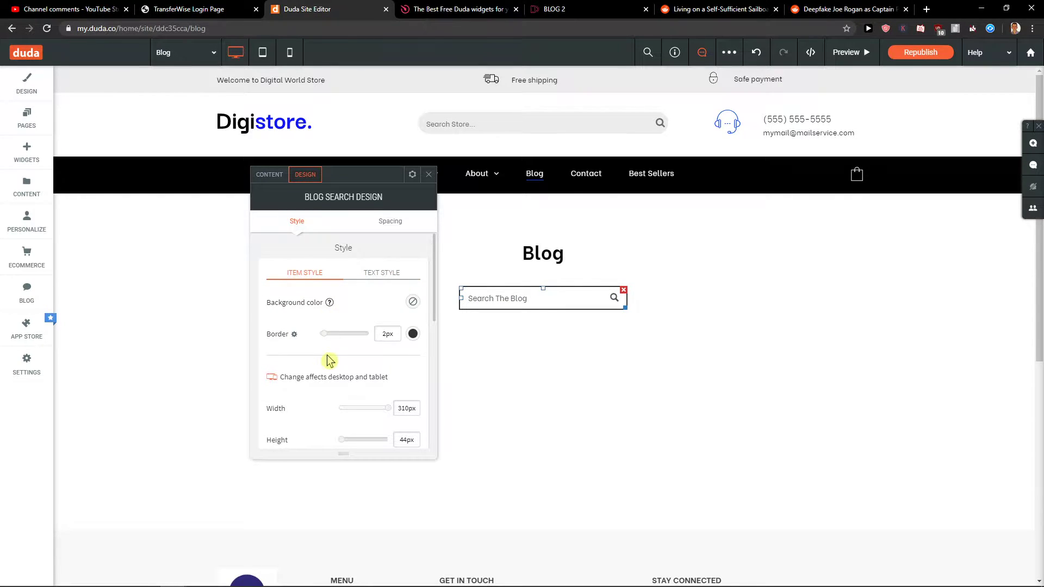
scroll(328, 358, "down", 3)
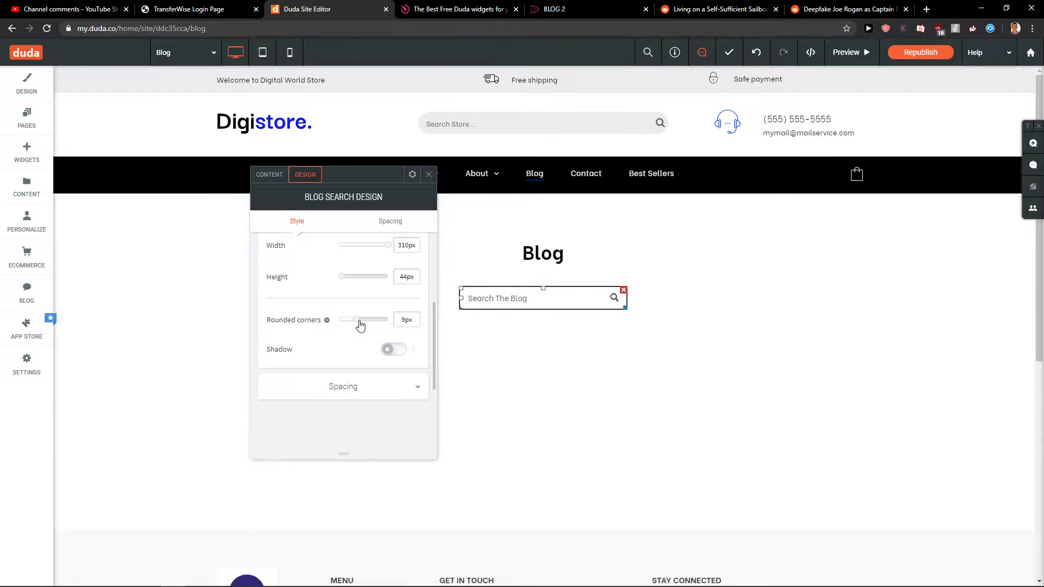
left_click(484, 352)
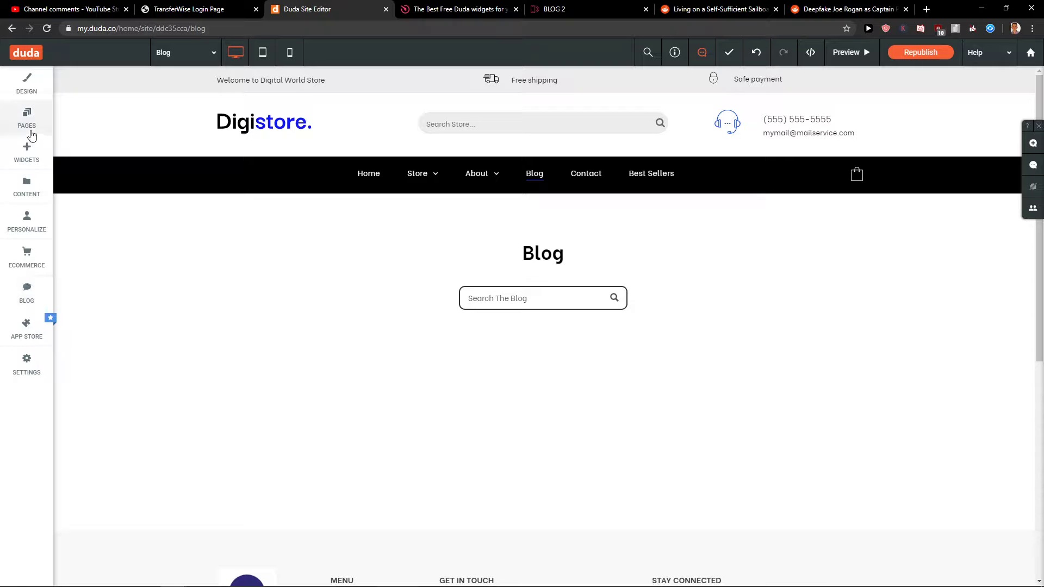
Find the blog widgets and place an All Posts widget below the search box
left_click(27, 153)
type("blo")
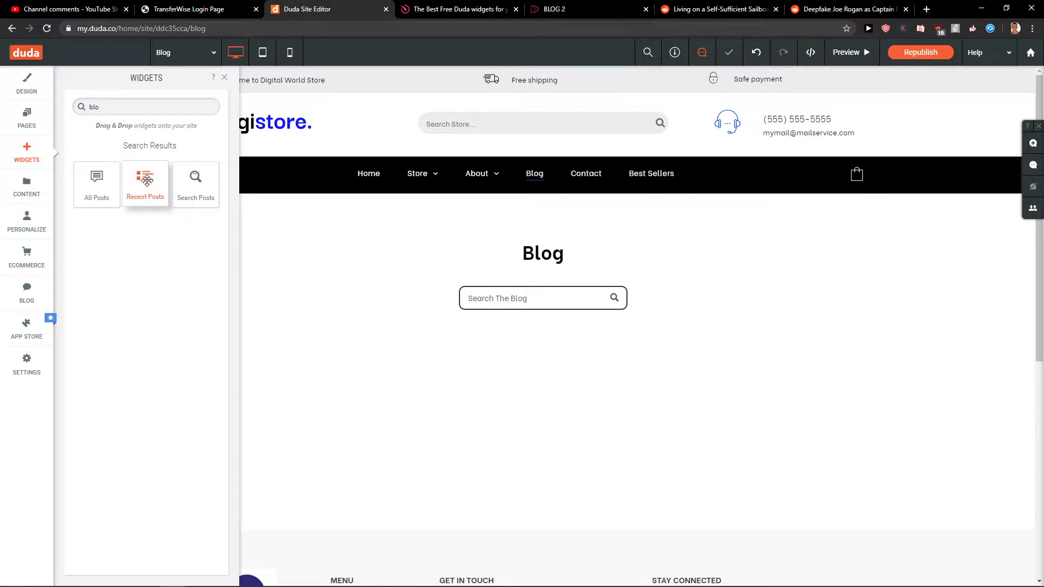
left_click_drag(143, 181, 410, 422)
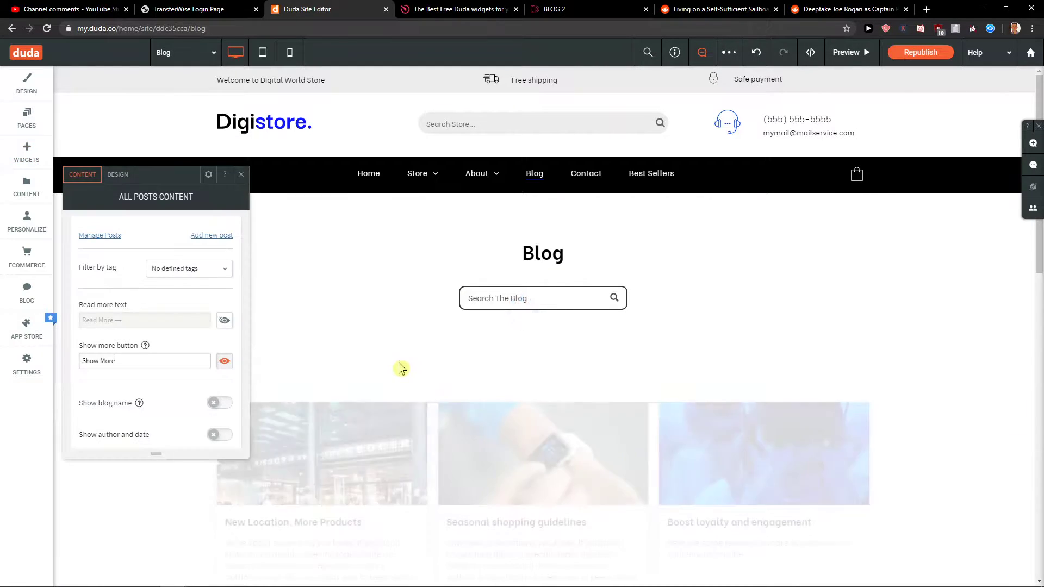
Examine the grid of post cards and the content options of the All Posts widget
scroll(401, 369, "down", 3)
scroll(370, 331, "up", 3)
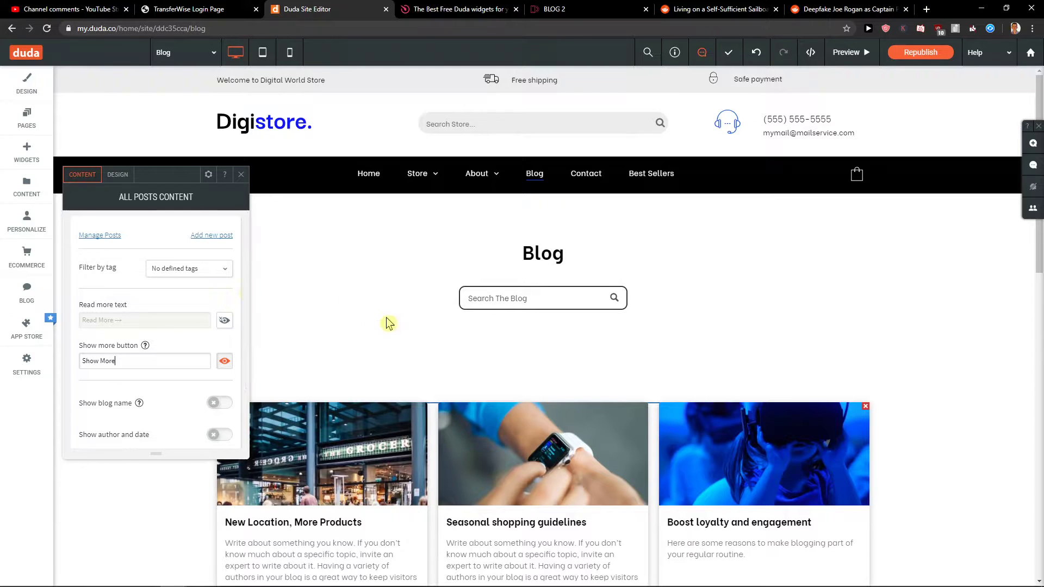
scroll(538, 462, "down", 2)
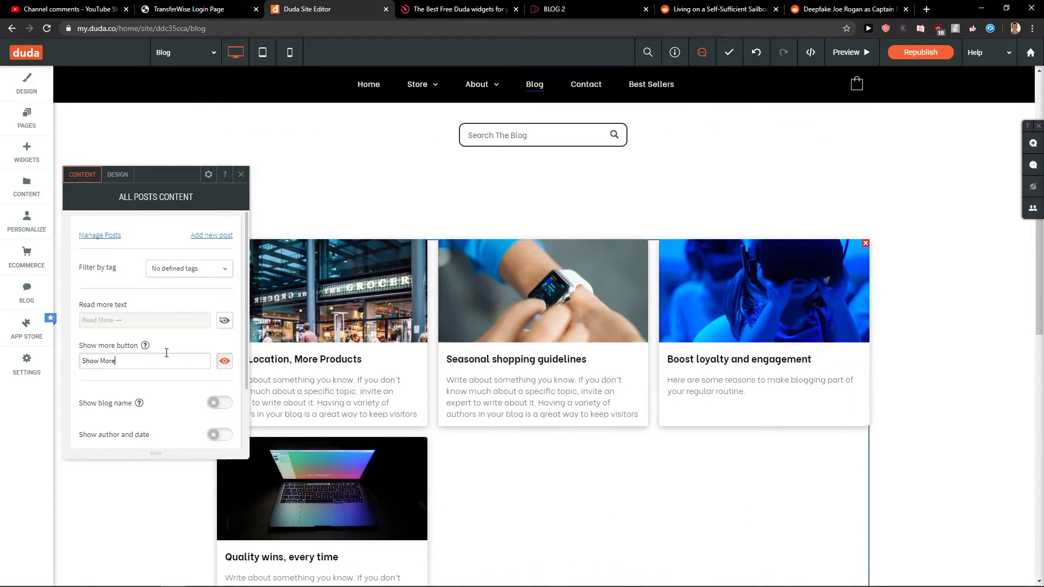
scroll(173, 319, "down", 1)
scroll(529, 494, "down", 6)
scroll(490, 426, "up", 3)
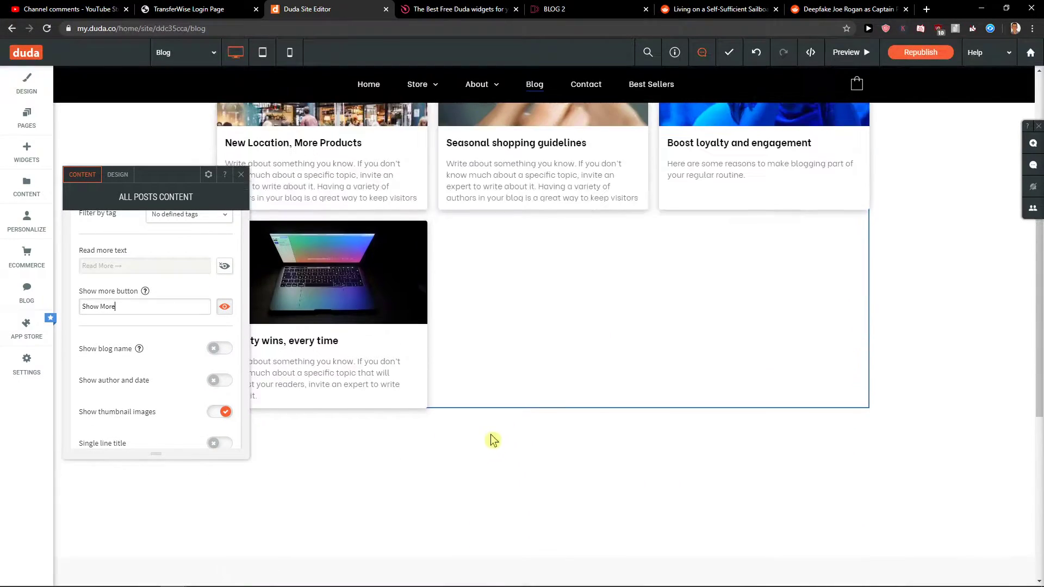
scroll(207, 377, "up", 1)
scroll(496, 184, "up", 2)
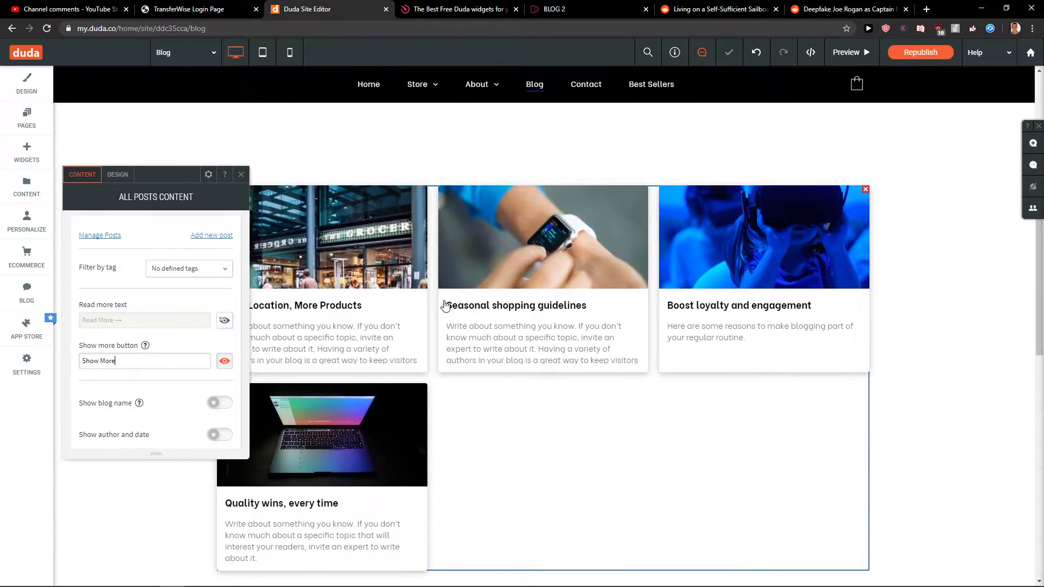
scroll(552, 326, "up", 3)
scroll(456, 374, "down", 2)
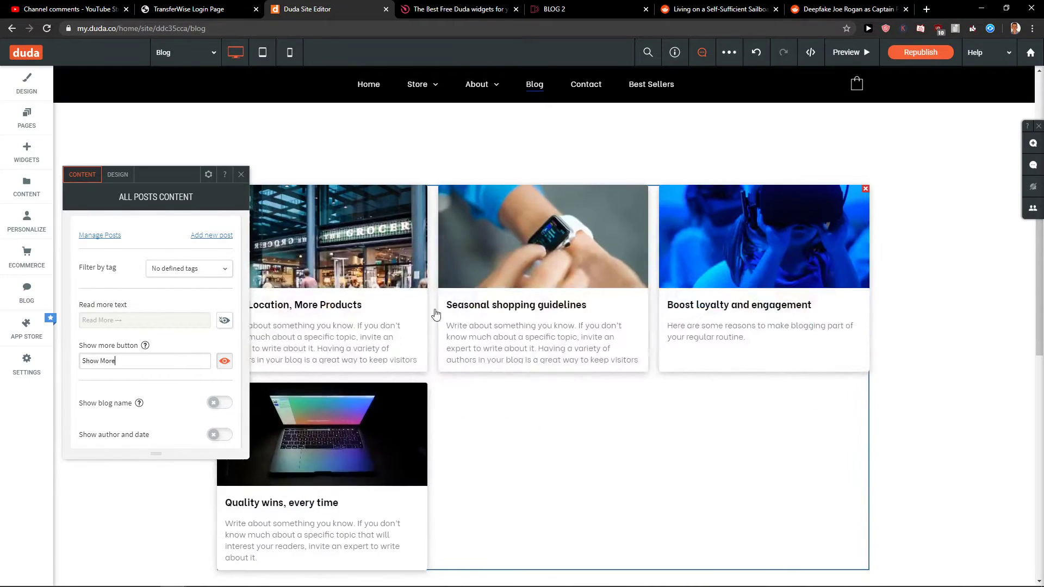
Show the "Read More" text on the posts, keeping thumbnail images on and single line title off
left_click(197, 266)
left_click(123, 321)
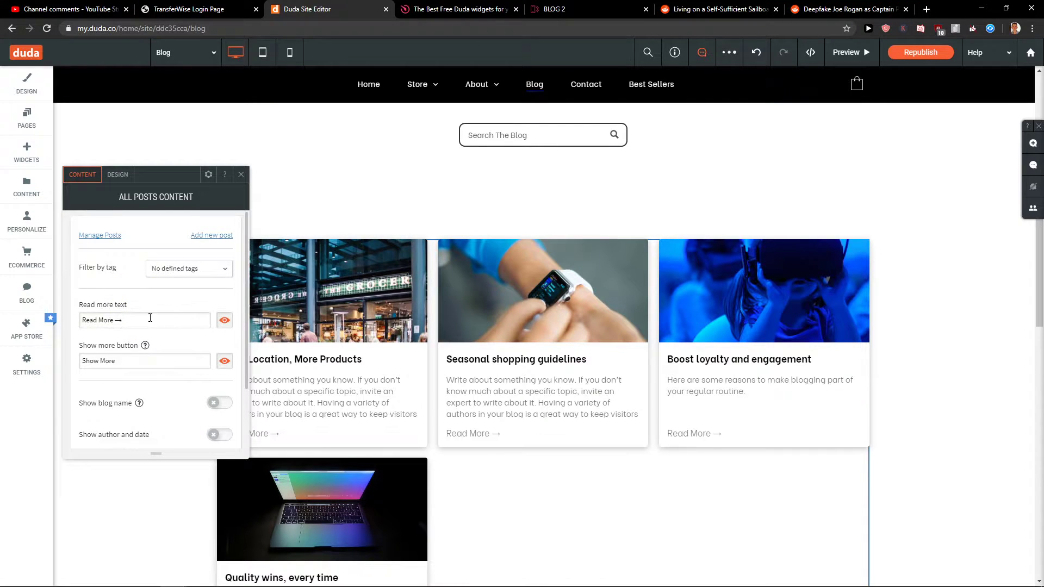
left_click(224, 321)
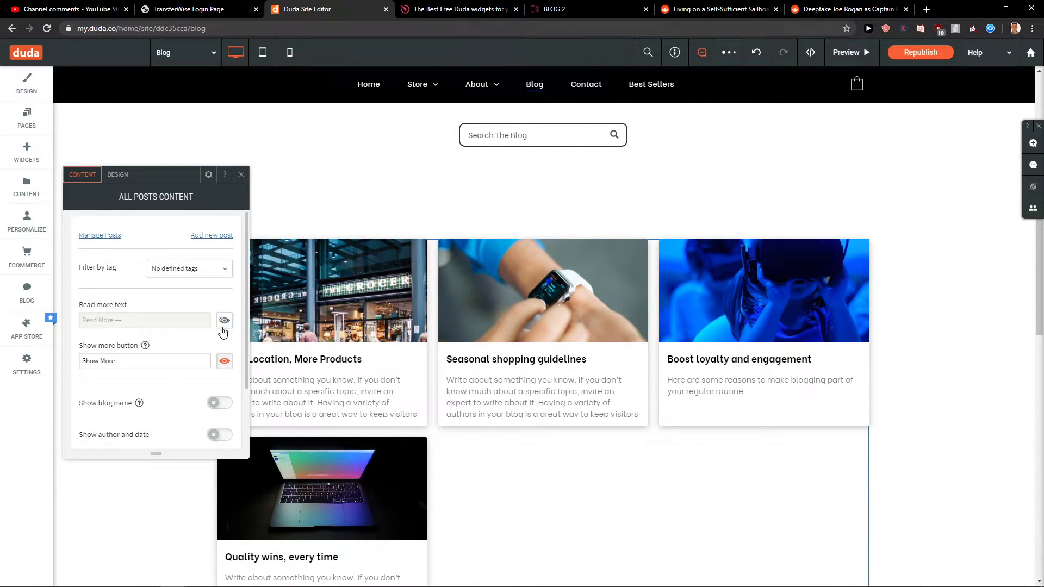
scroll(163, 356, "down", 2)
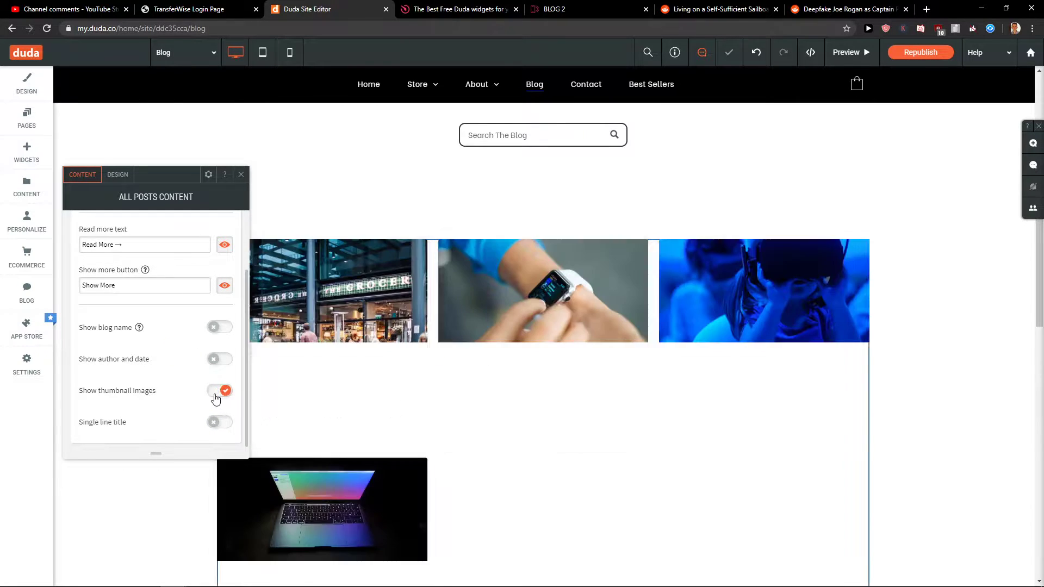
left_click(219, 424)
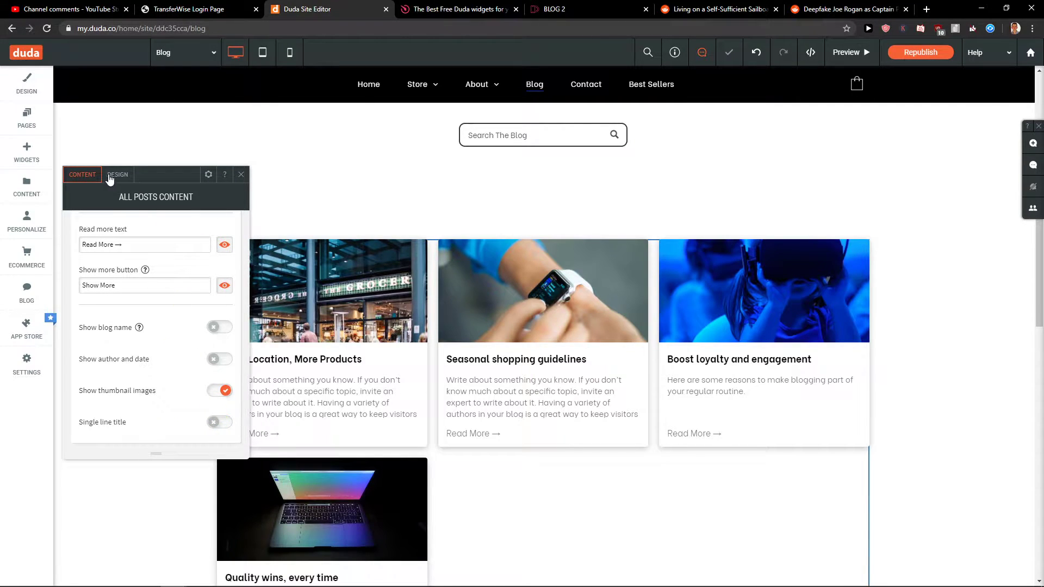
Change the All Posts layout to the stacked list with each image beside its text
left_click(122, 177)
left_click(229, 303)
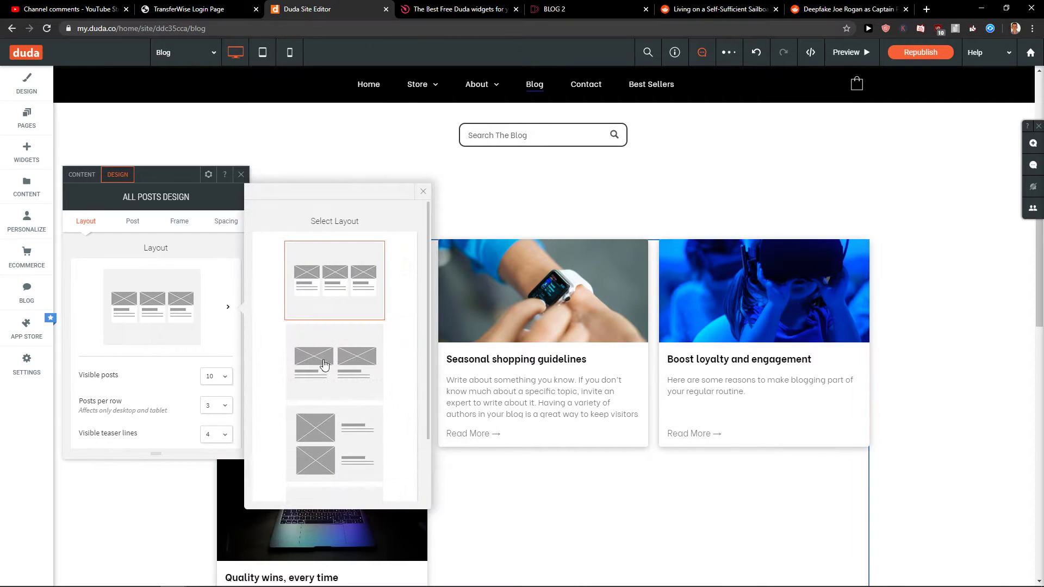
left_click(342, 439)
scroll(511, 389, "down", 5)
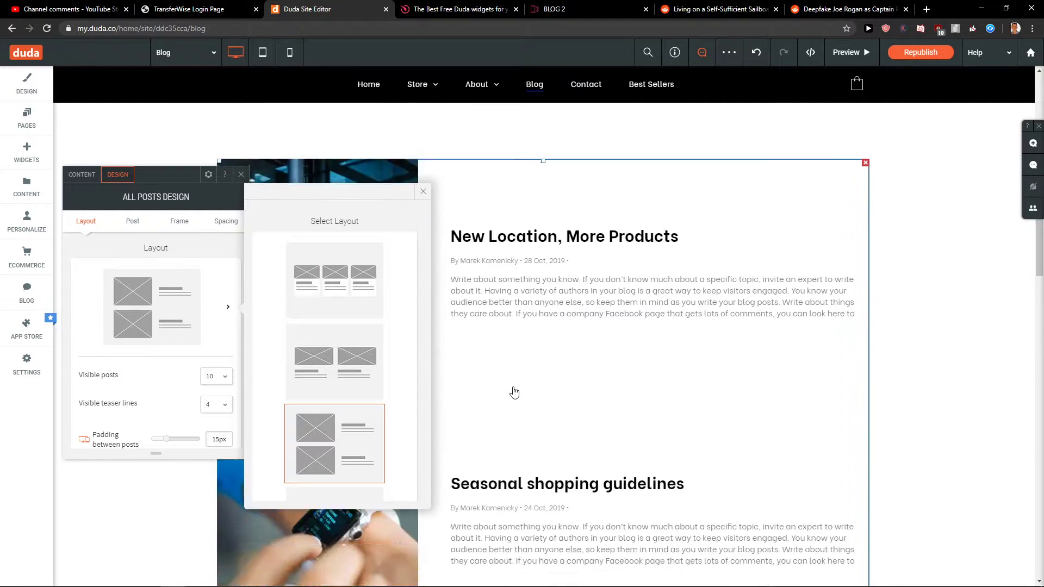
scroll(513, 384, "down", 3)
scroll(380, 389, "down", 2)
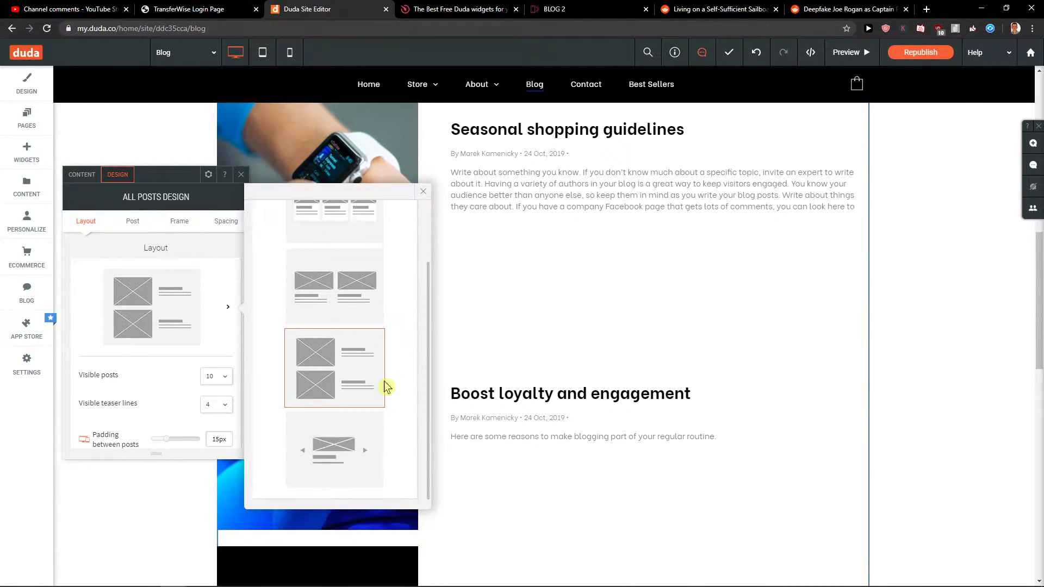
left_click(193, 380)
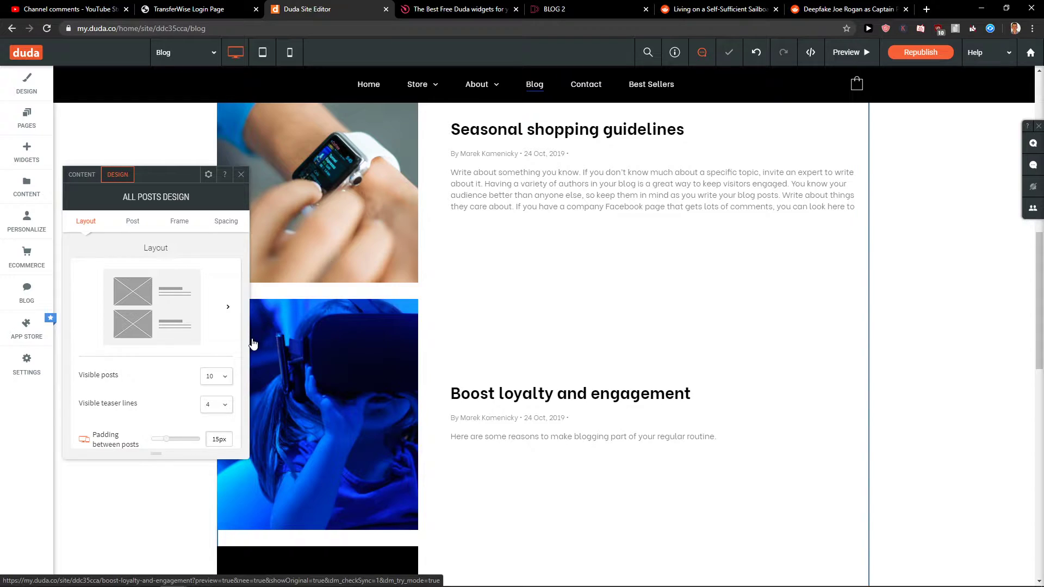
Resize the post images proportionally by adjusting their width until the height is 431 px
left_click(133, 223)
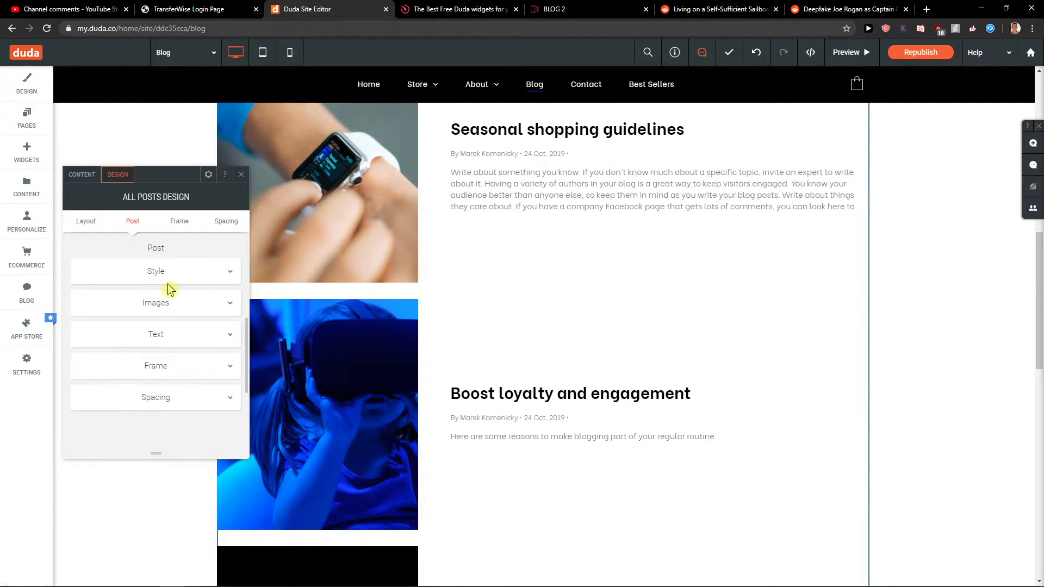
left_click(199, 277)
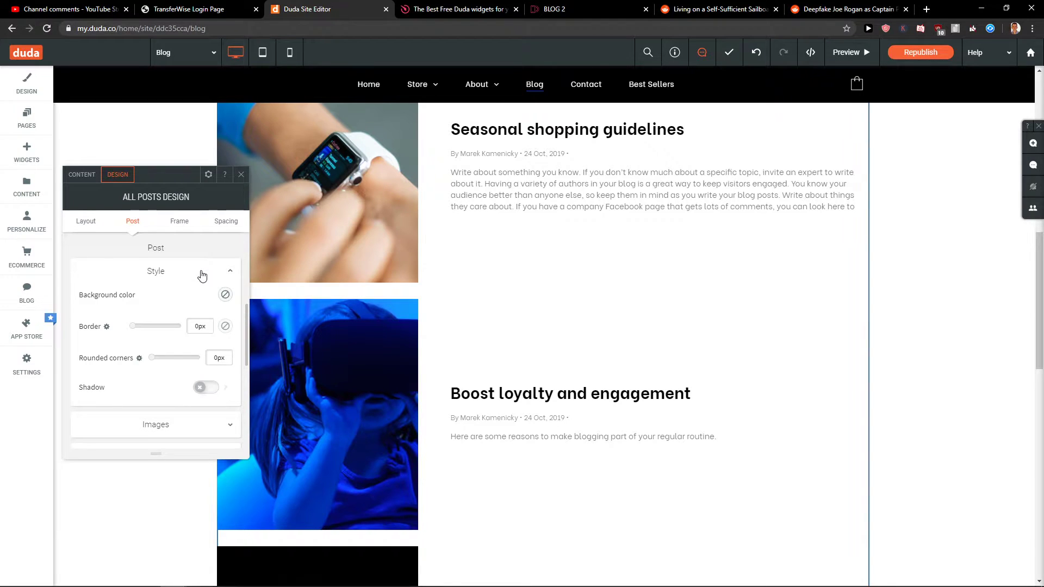
left_click(201, 274)
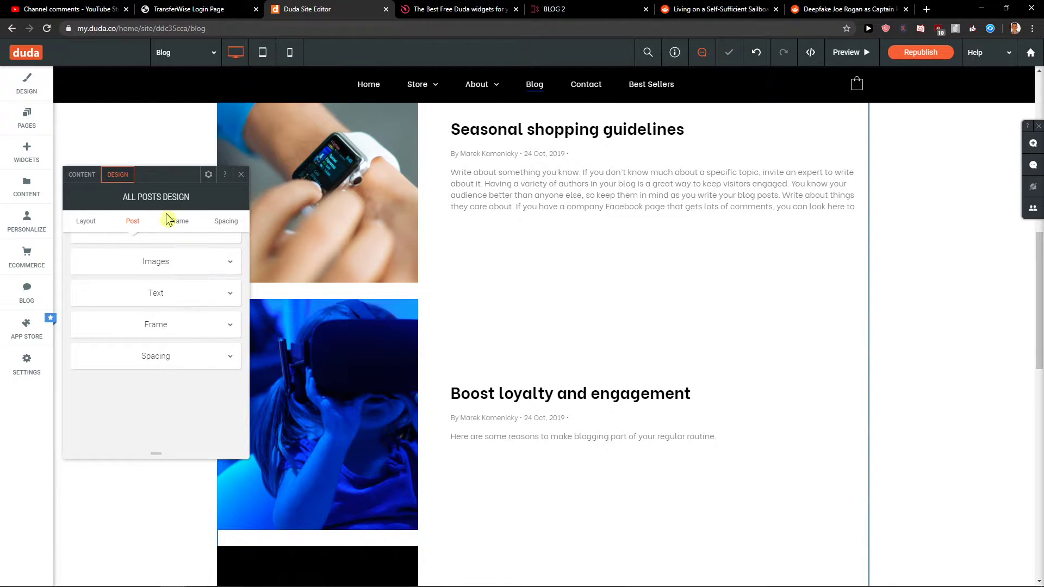
left_click(188, 265)
left_click(168, 321)
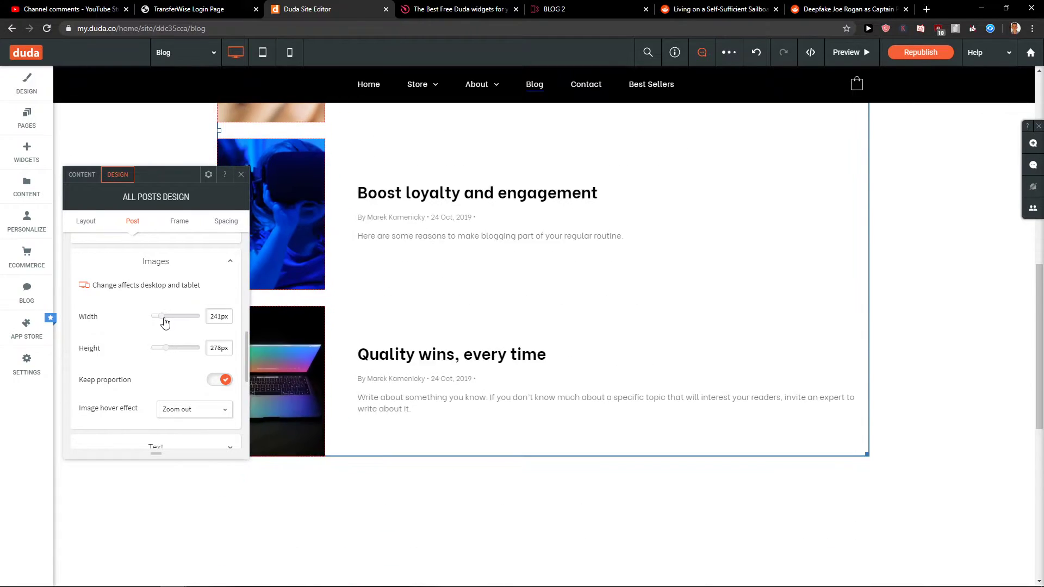
left_click_drag(168, 323, 171, 325)
scroll(129, 361, "down", 3)
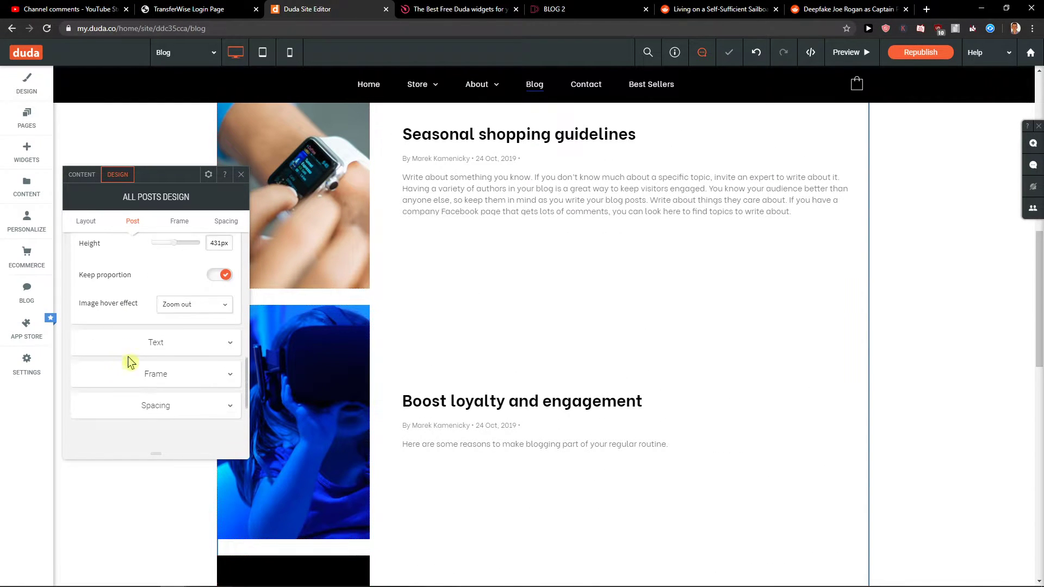
Reset all spacing around the All Posts widget, leaving its frame without background or border, and close its design settings
left_click(179, 221)
left_click(177, 252)
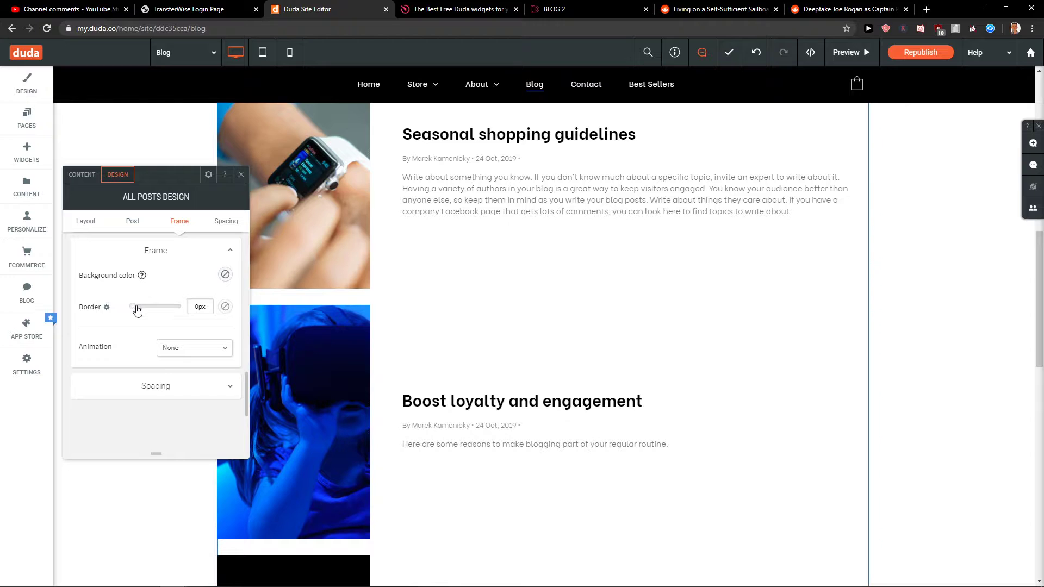
scroll(362, 327, "up", 7)
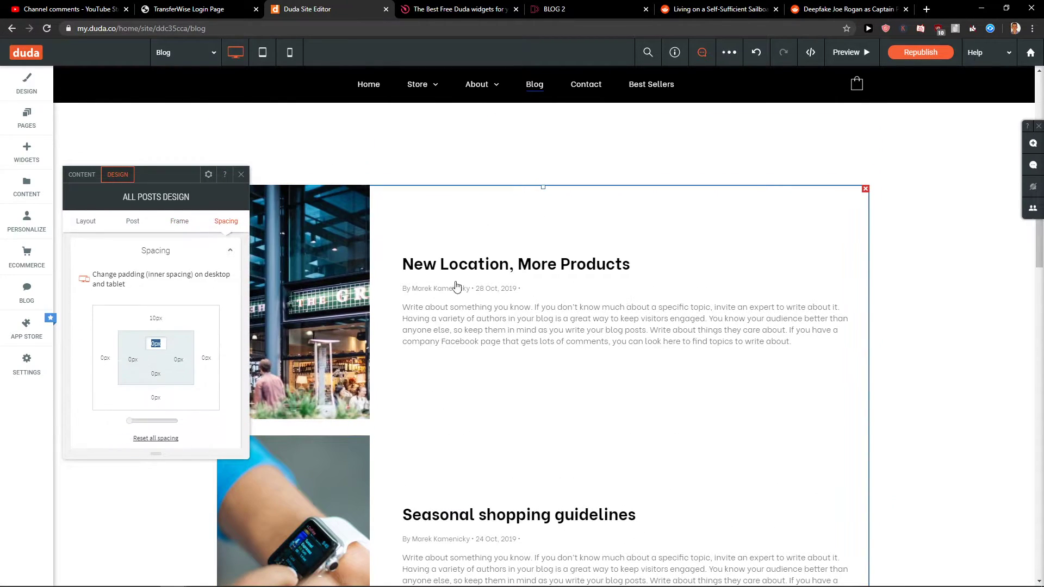
scroll(375, 287, "up", 2)
scroll(165, 368, "up", 3)
scroll(166, 368, "down", 2)
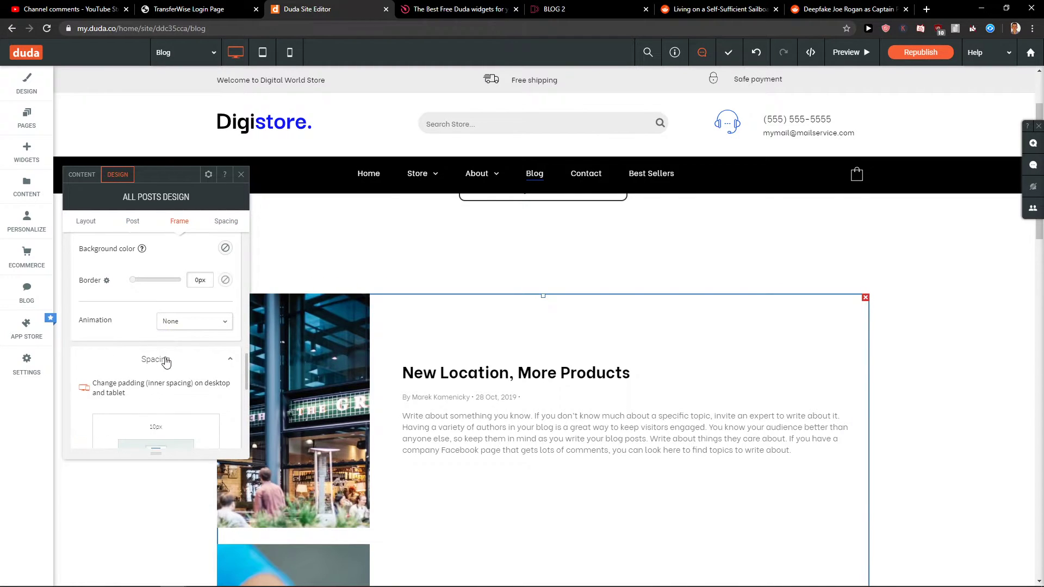
left_click(166, 419)
scroll(156, 435, "down", 2)
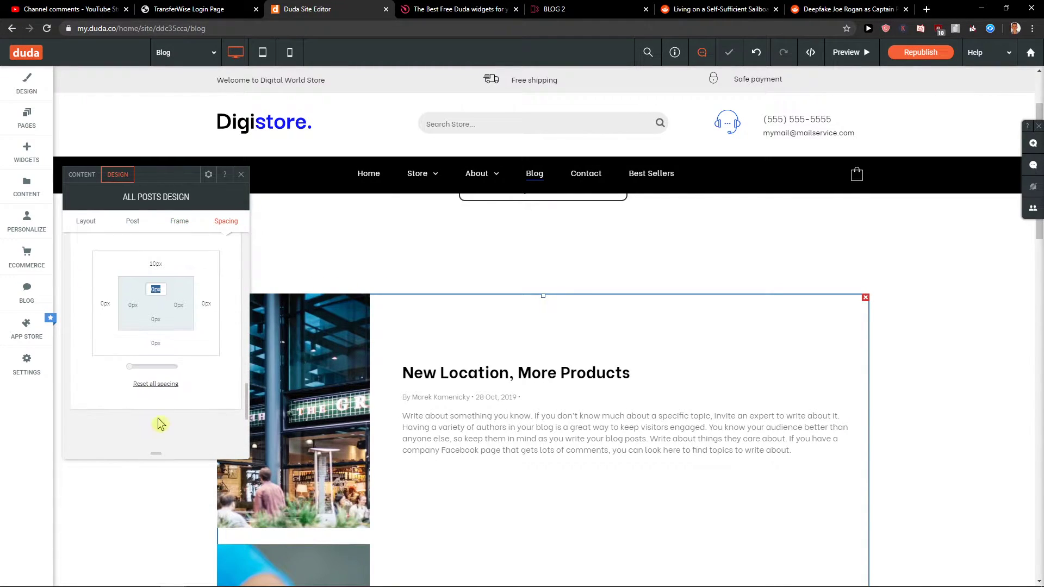
left_click(158, 384)
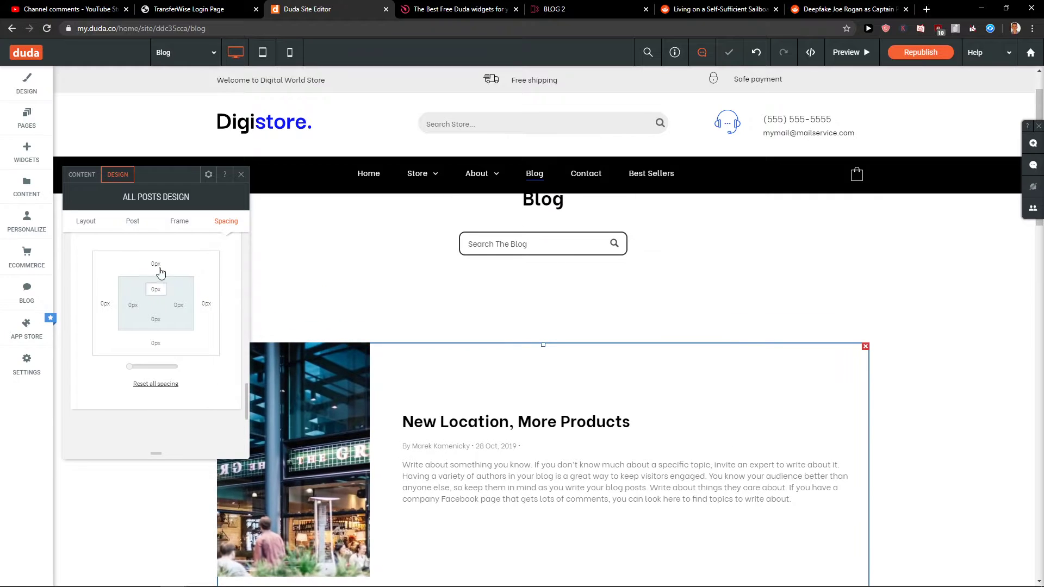
left_click(402, 313)
Review the restyled list of posts on the Blog page and view the general blog settings
scroll(753, 467, "down", 15)
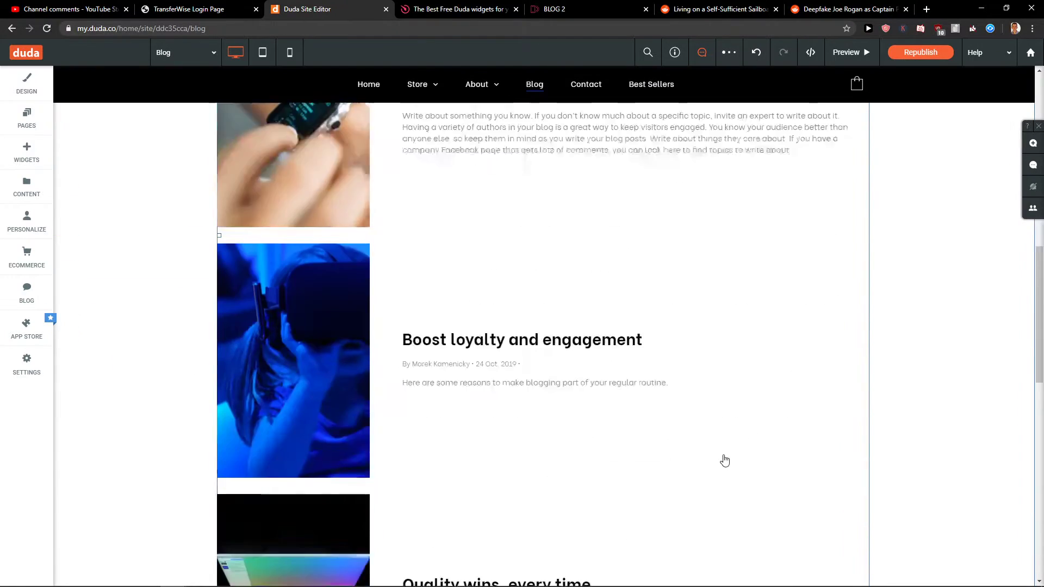
scroll(518, 420, "up", 6)
scroll(540, 422, "up", 12)
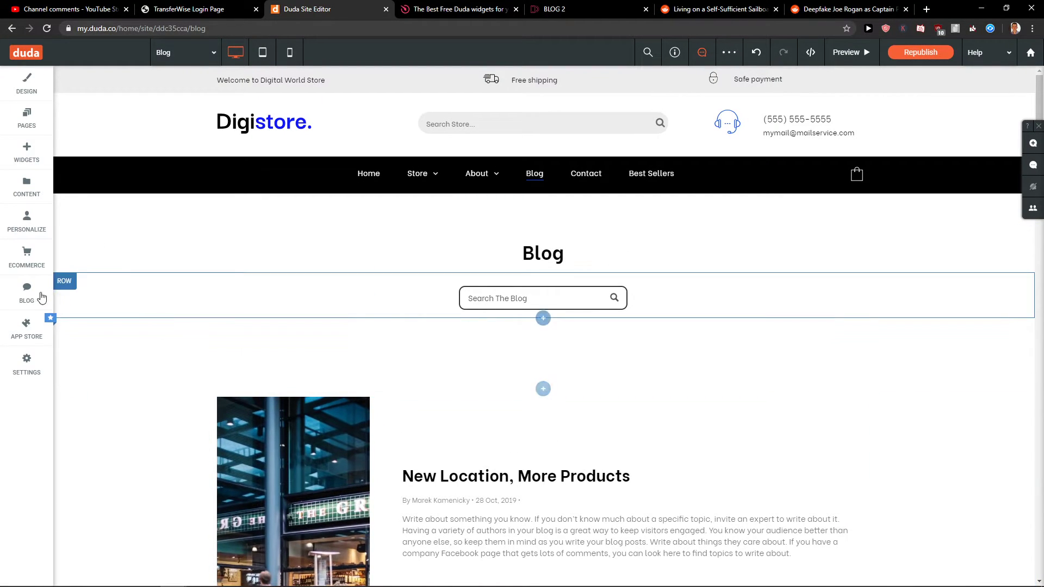
left_click(30, 296)
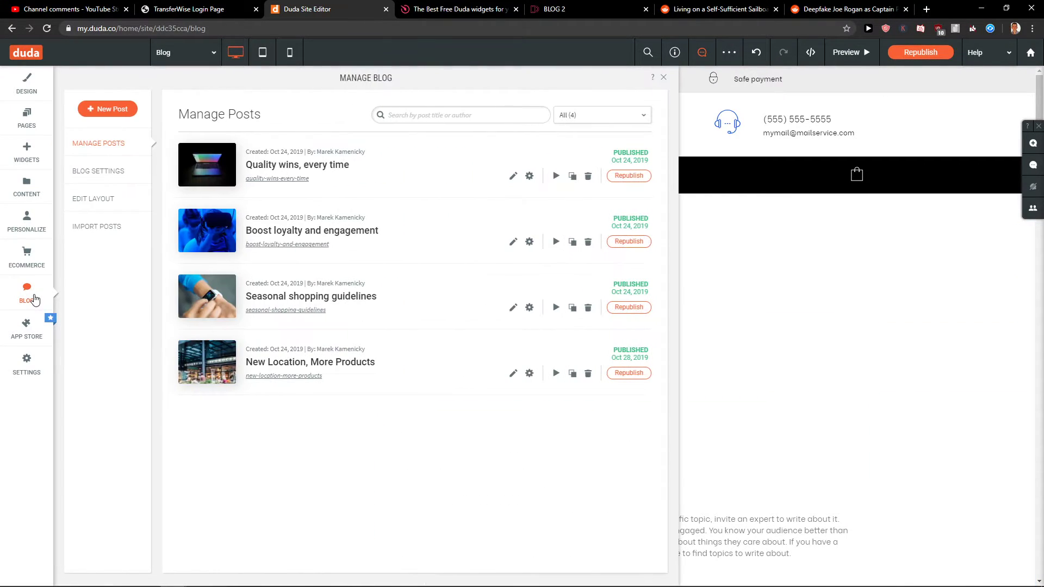
left_click(104, 183)
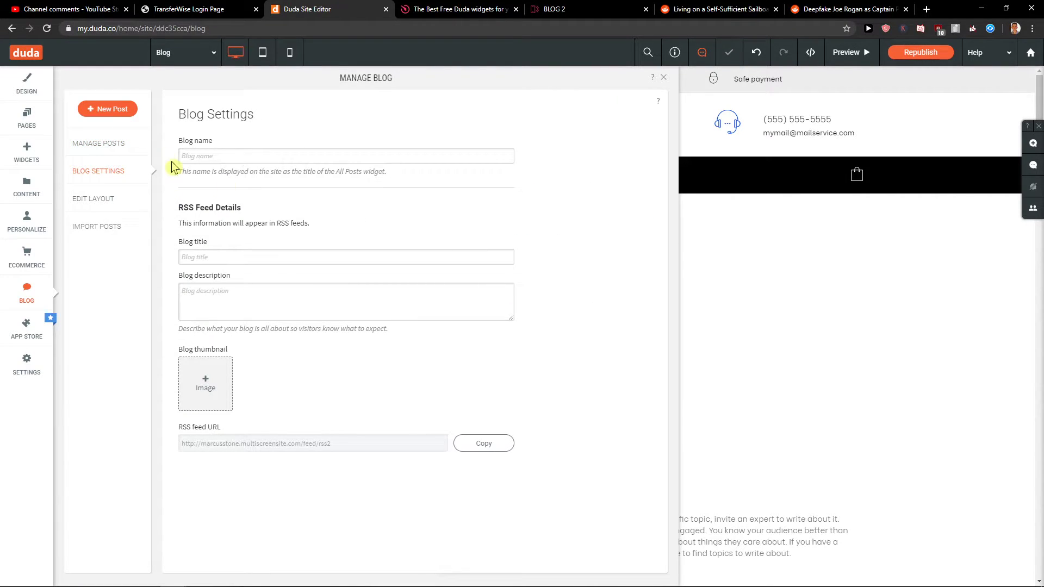
Look over the shared blog post layout in layout mode and return to managing the posts
left_click(112, 203)
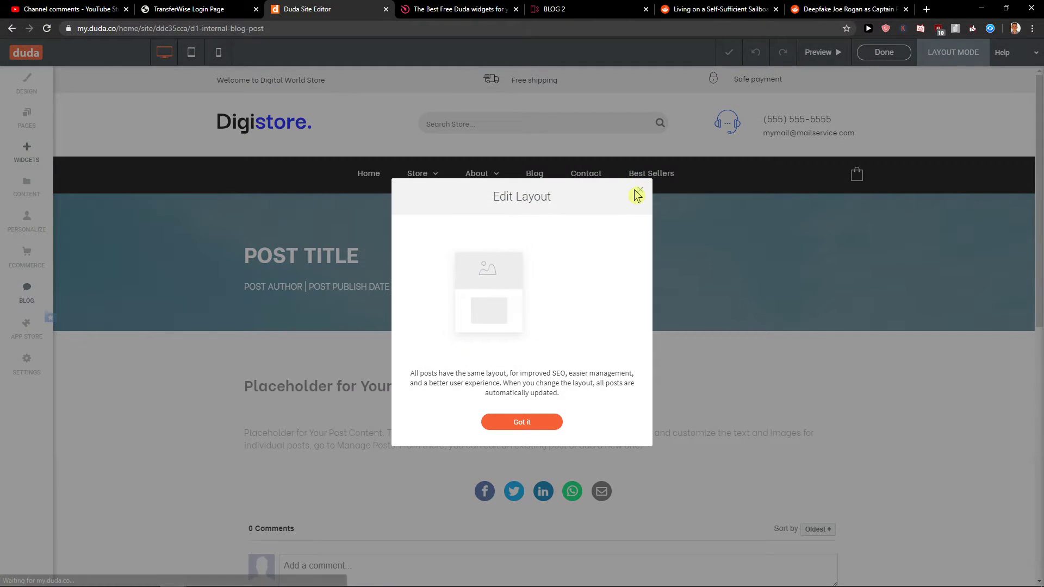
left_click(637, 192)
scroll(592, 285, "down", 3)
scroll(414, 277, "up", 2)
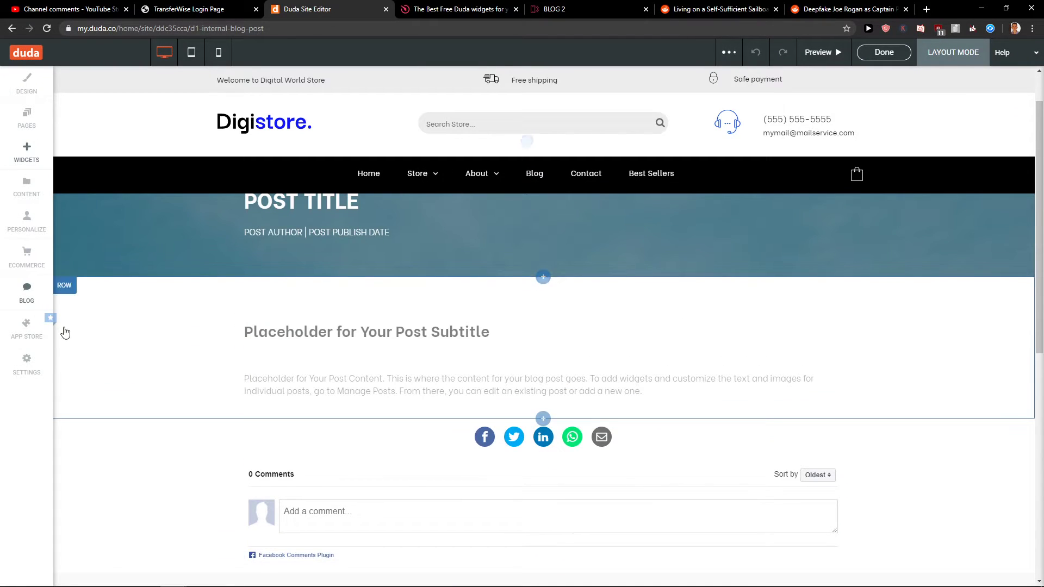
left_click(25, 306)
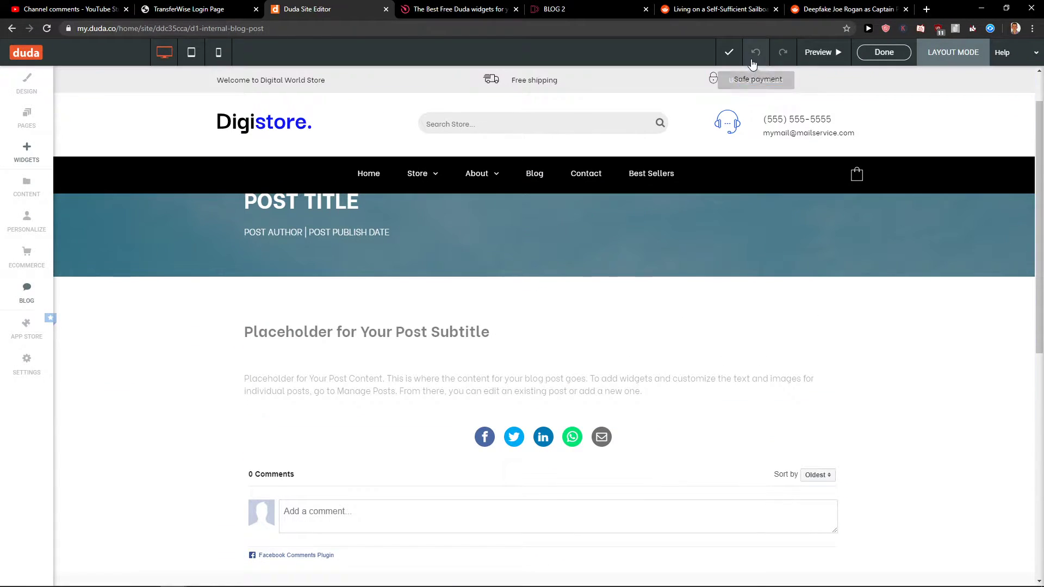
left_click(883, 53)
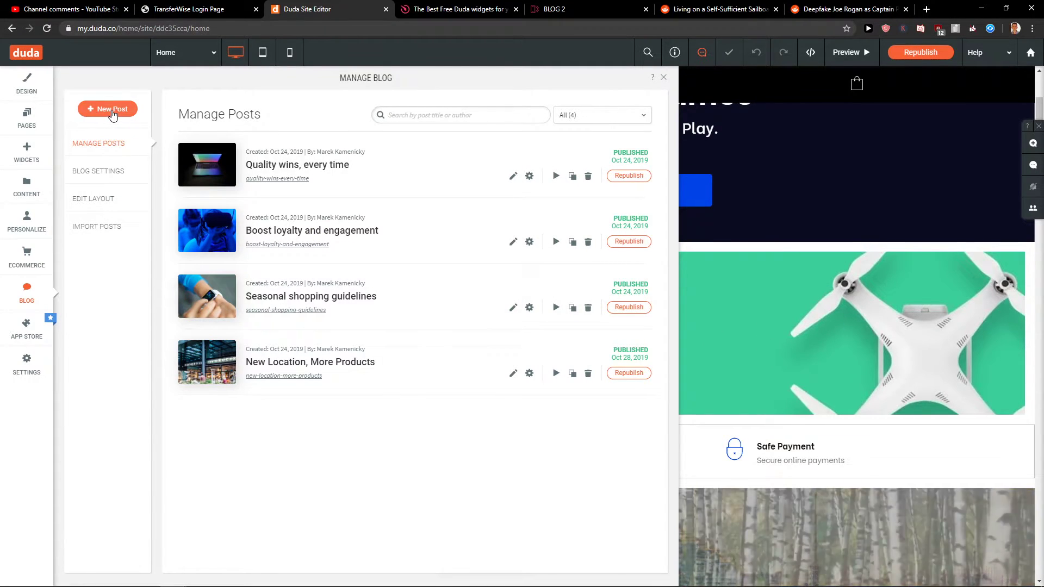
Create a new blog post titled "TIPS TECH" with young_man_coding_laptop.jpg as its main image and start editing it
left_click(113, 111)
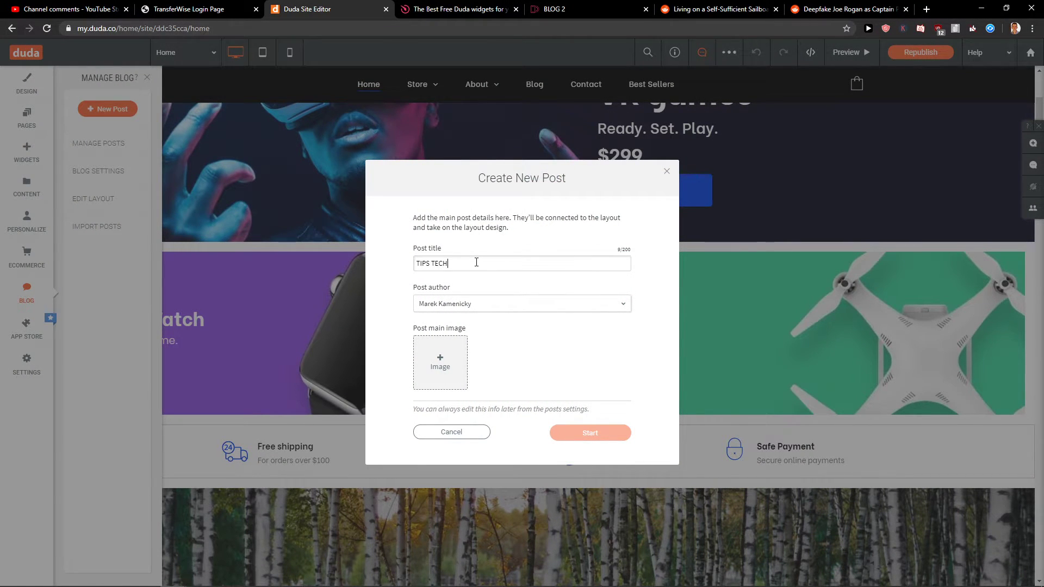
left_click(452, 367)
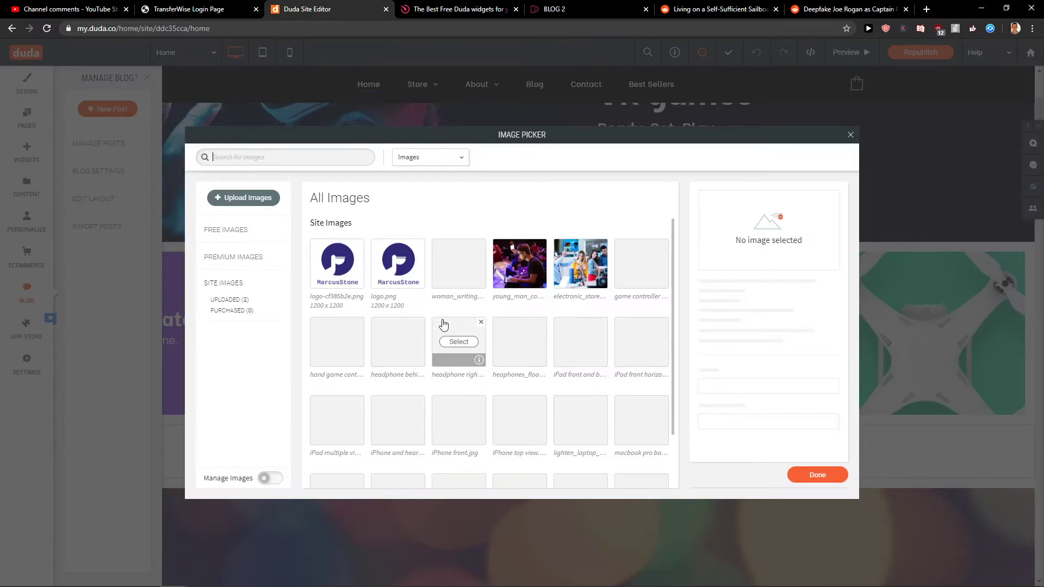
left_click(519, 263)
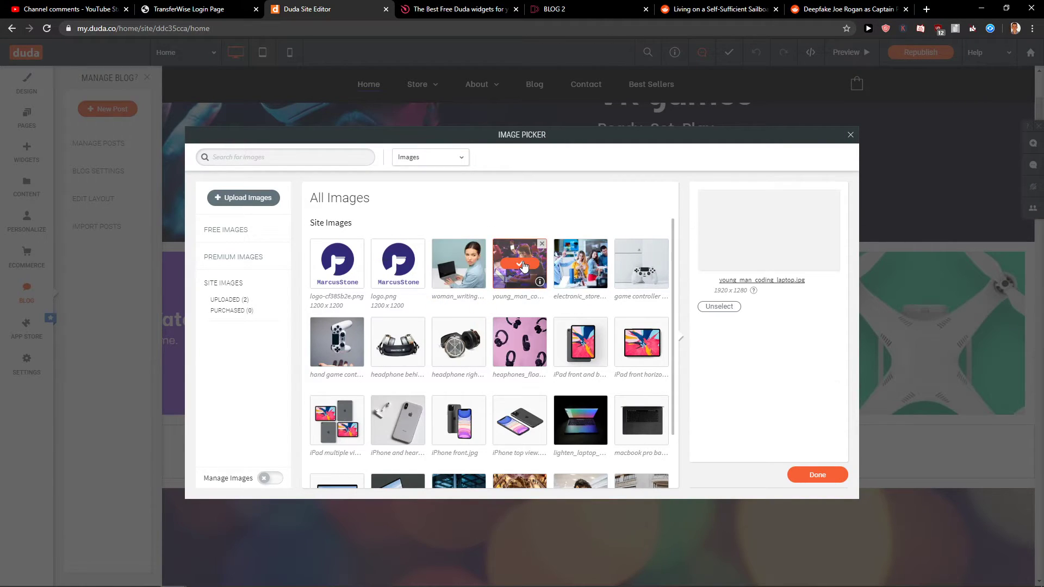
left_click(834, 478)
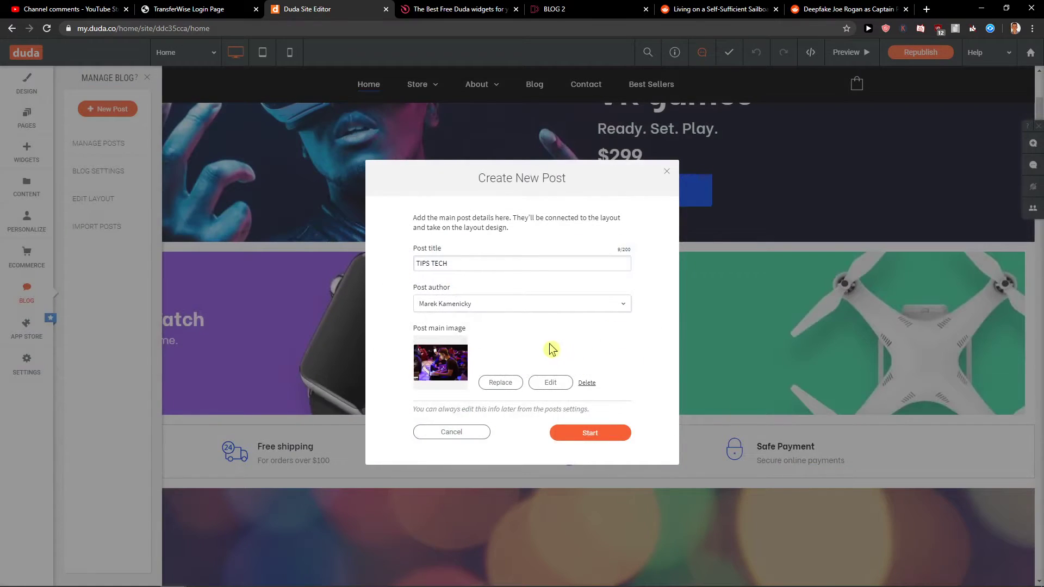
left_click(605, 434)
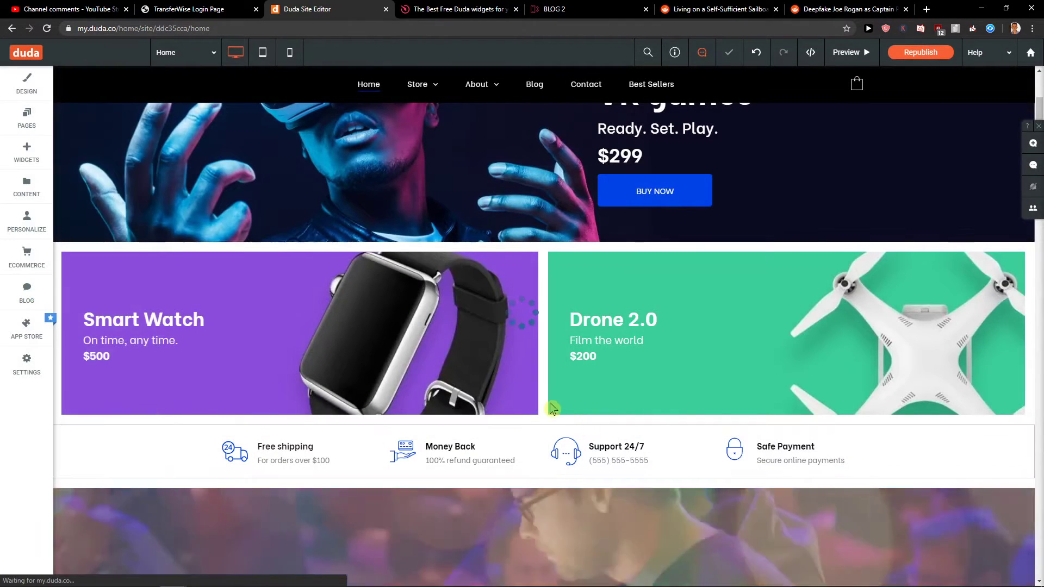
Examine the new post's default content, from the header and placeholder body to the comments and recent posts
scroll(505, 423, "down", 8)
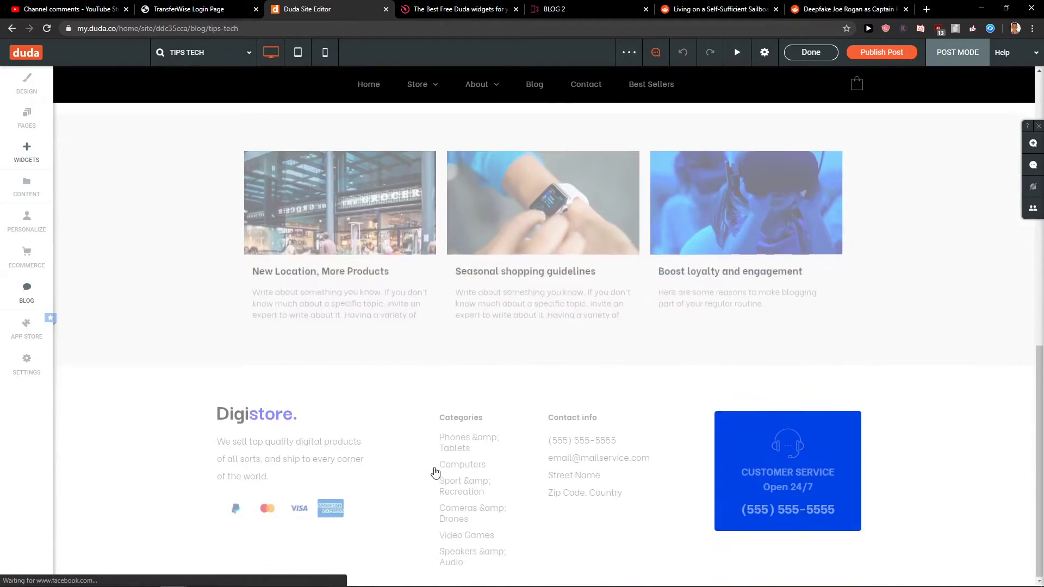
scroll(432, 474, "up", 10)
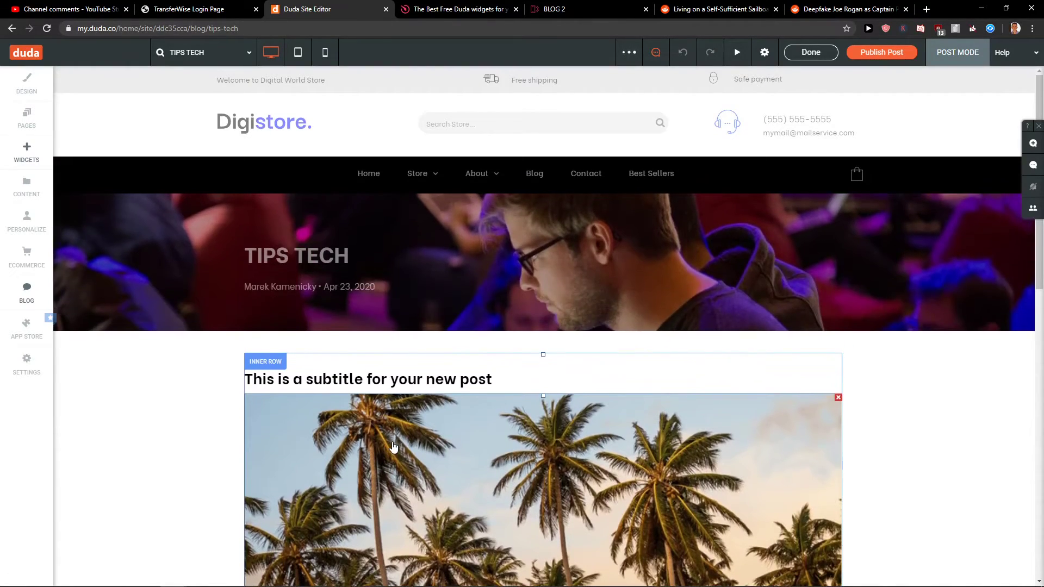
scroll(391, 438, "down", 5)
scroll(382, 471, "up", 2)
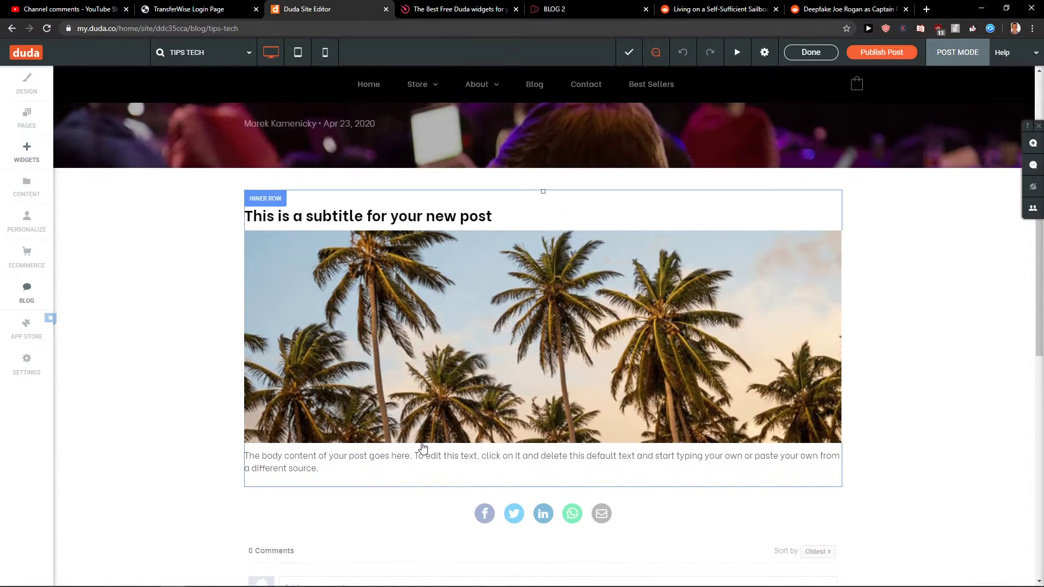
scroll(423, 444, "up", 2)
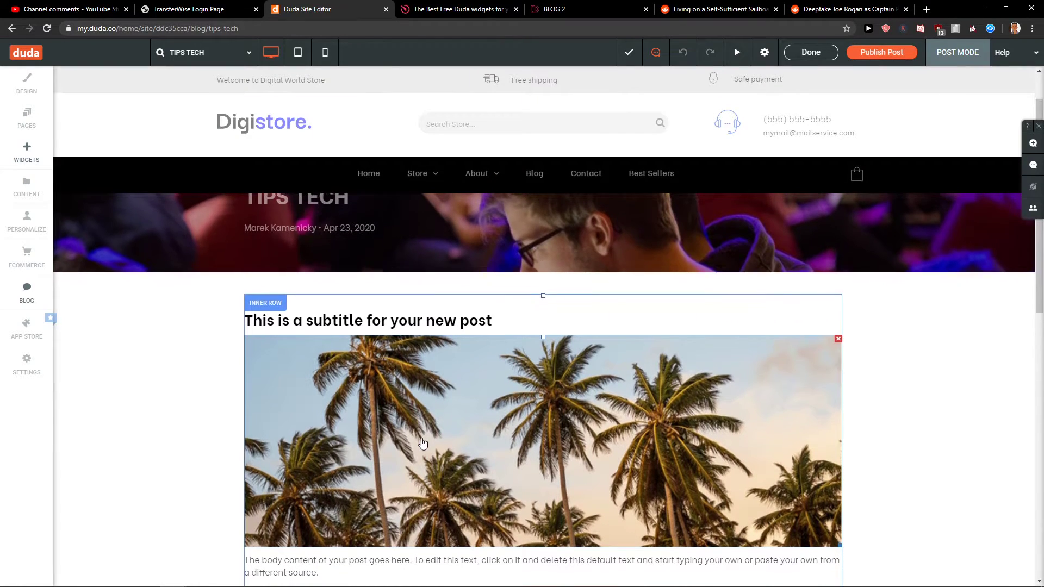
scroll(423, 445, "down", 2)
scroll(423, 444, "down", 3)
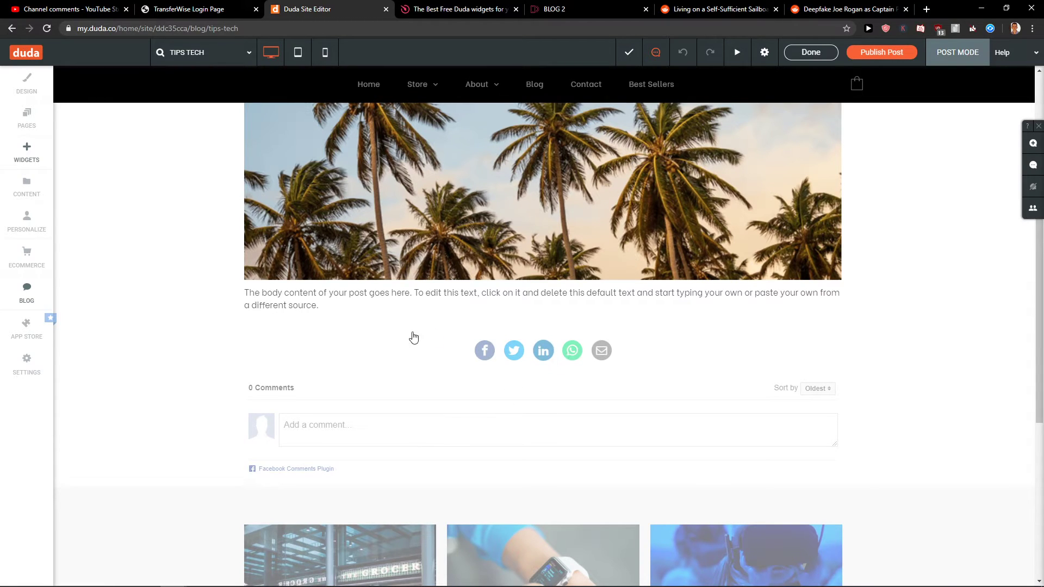
scroll(381, 407, "up", 3)
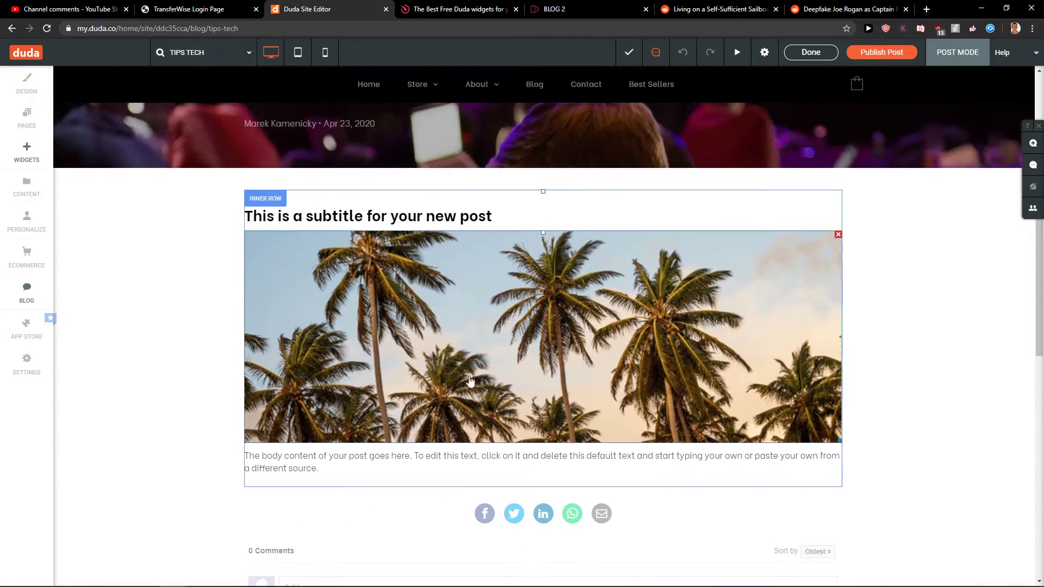
Delete the placeholder palm tree image, subtitle and body text from the post
left_click(836, 236)
left_click(838, 209)
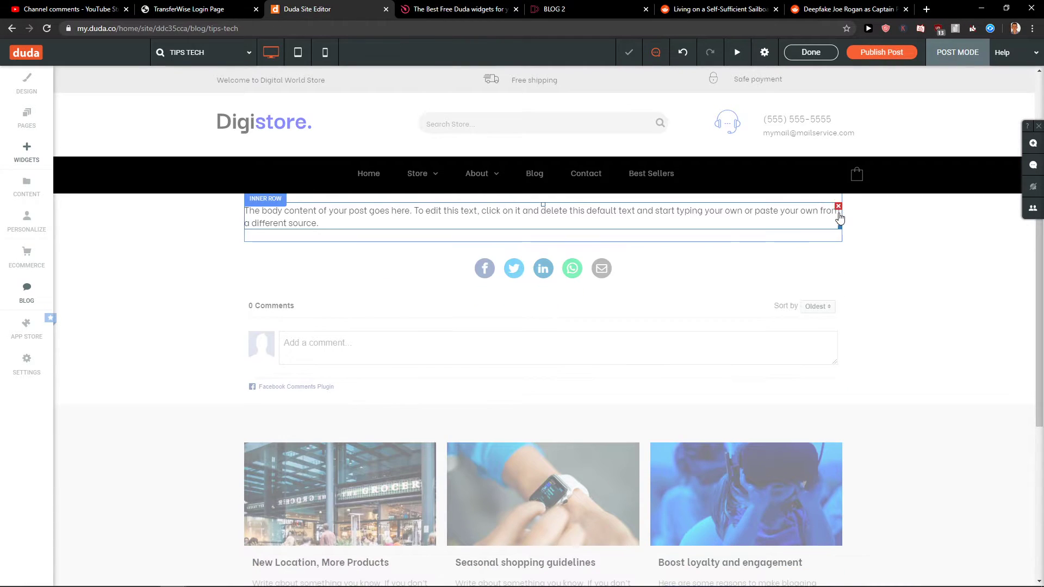
left_click(837, 211)
scroll(776, 230, "up", 3)
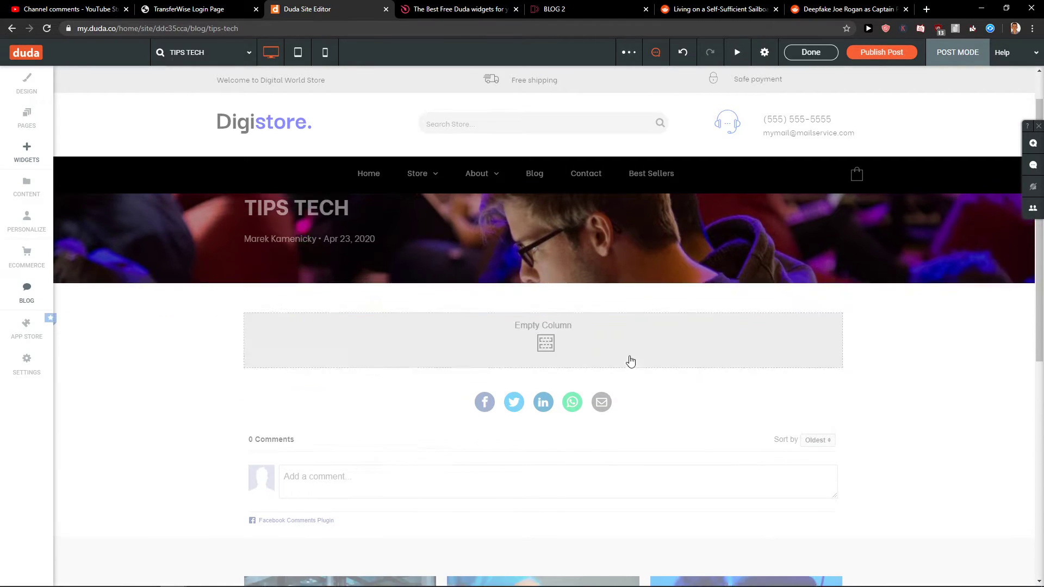
left_click(25, 155)
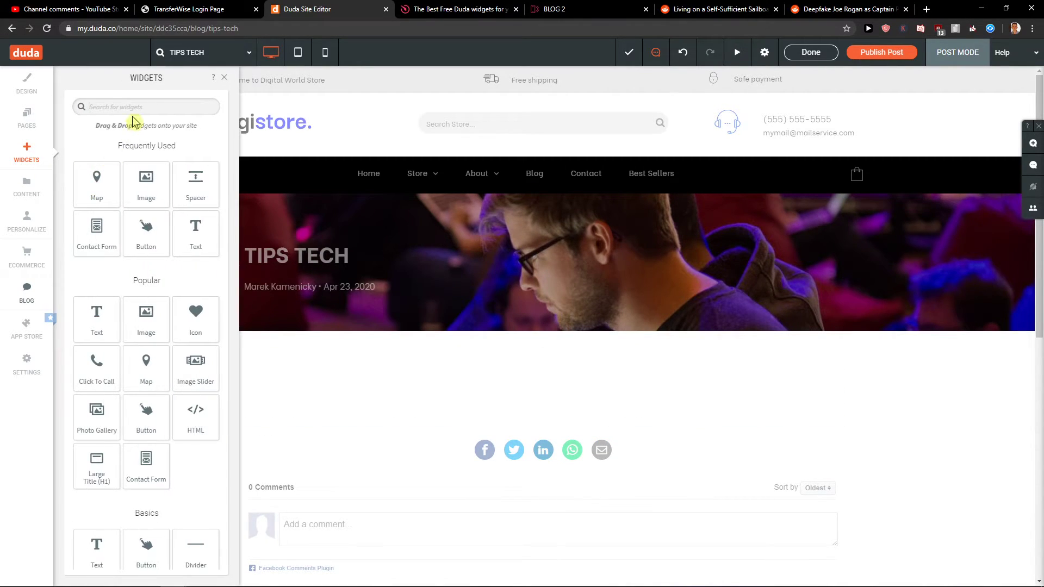
type("tex")
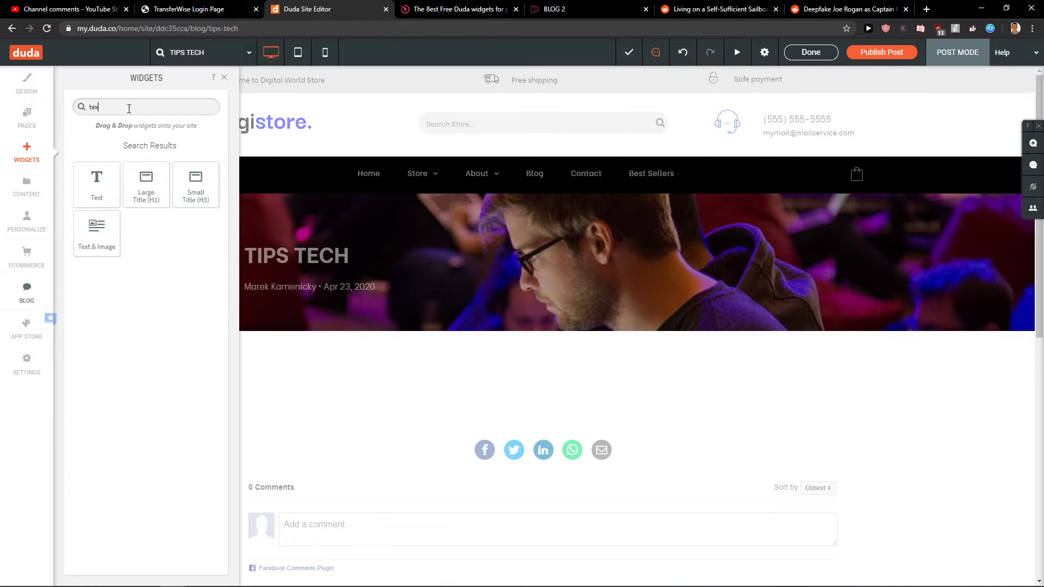
key("BackSpace")
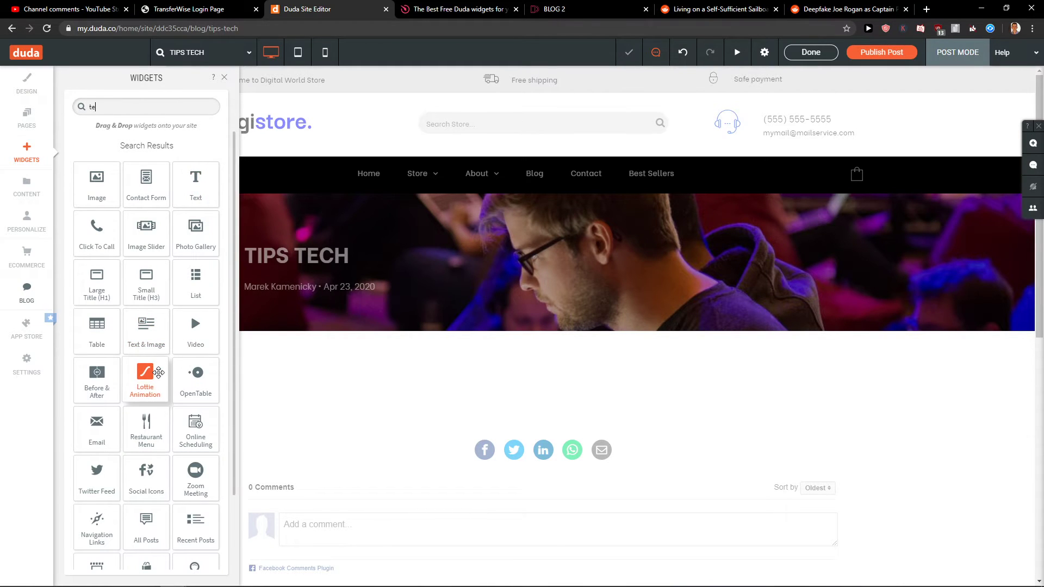
type("x")
left_click_drag(96, 179, 409, 399)
type("12312312323123New Paragraph")
left_click(478, 350)
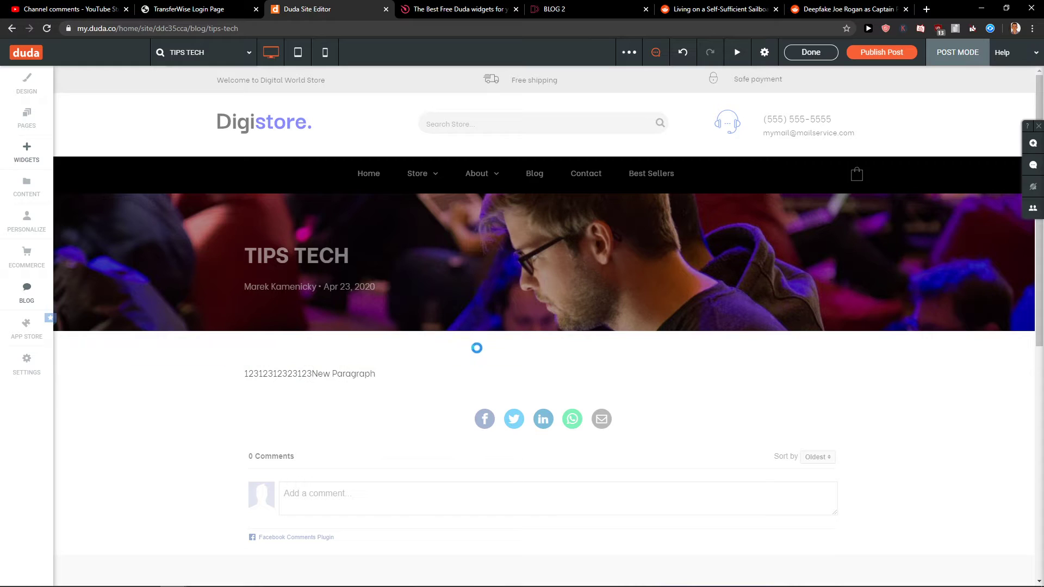
Add a Photo Gallery widget with its default images below the paragraph in the post
left_click(32, 150)
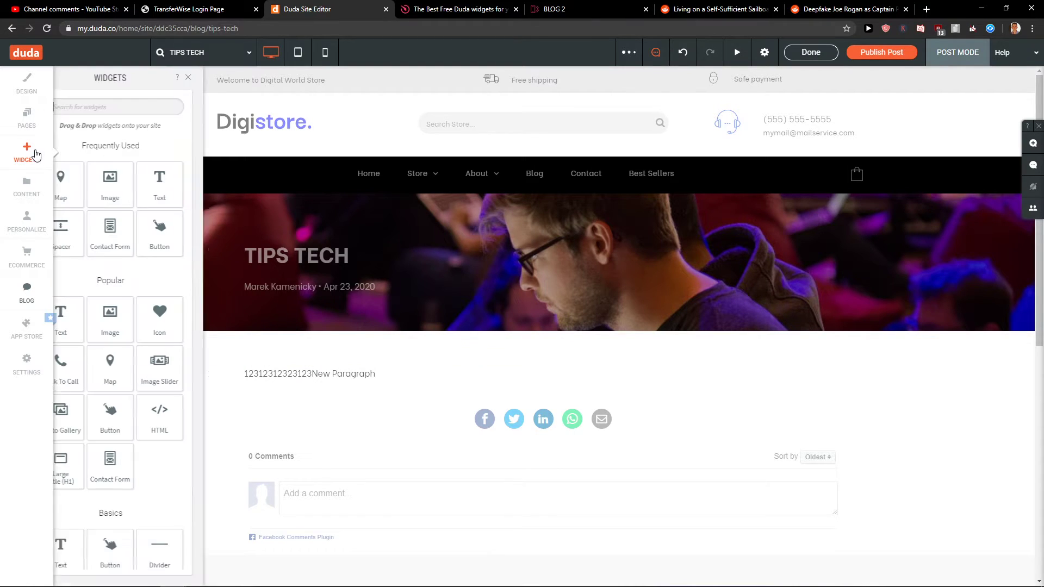
left_click(139, 108)
type("ima")
left_click_drag(96, 228, 422, 407)
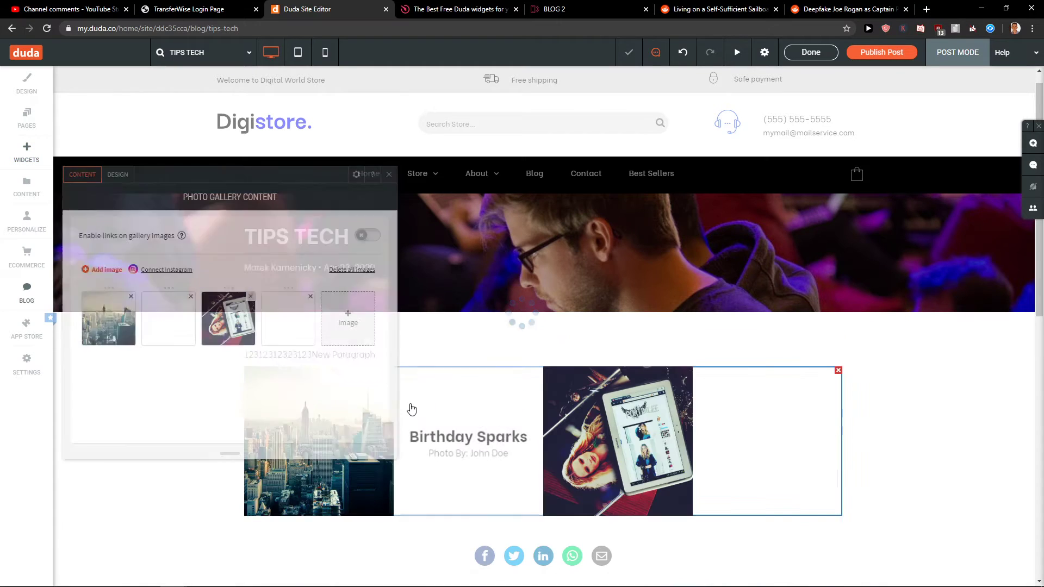
left_click(389, 175)
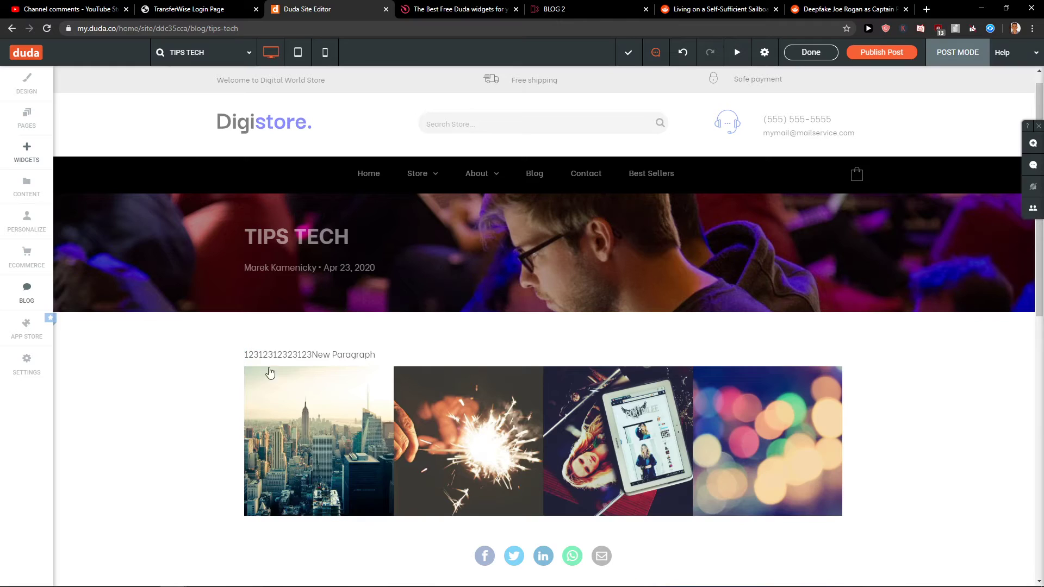
Add a Text & Image widget below the photo gallery in the post
left_click(28, 150)
left_click(136, 107)
type("tex")
left_click_drag(97, 233, 401, 528)
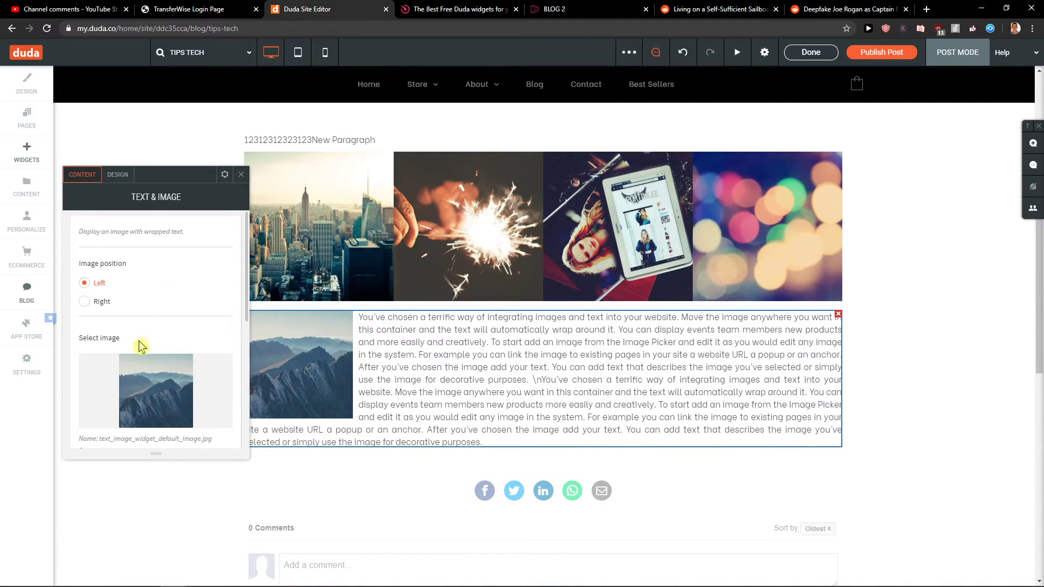
Set the image width in the Text & Image widget to 306px, close its settings and finish editing the post
scroll(140, 344, "down", 3)
left_click(125, 179)
scroll(163, 356, "down", 2)
scroll(167, 366, "up", 2)
left_click_drag(154, 424, 156, 425)
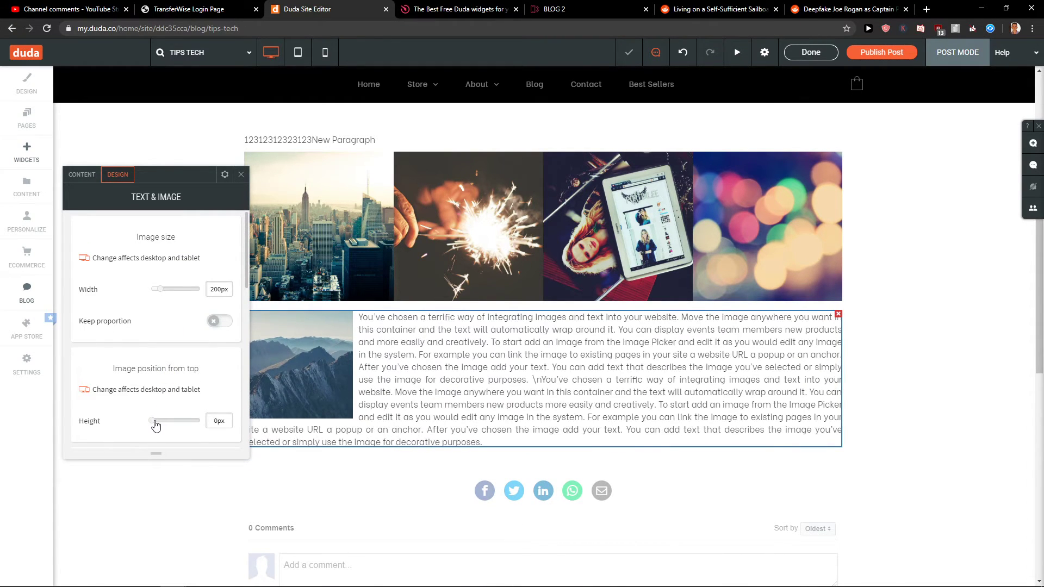
left_click_drag(158, 293, 170, 295)
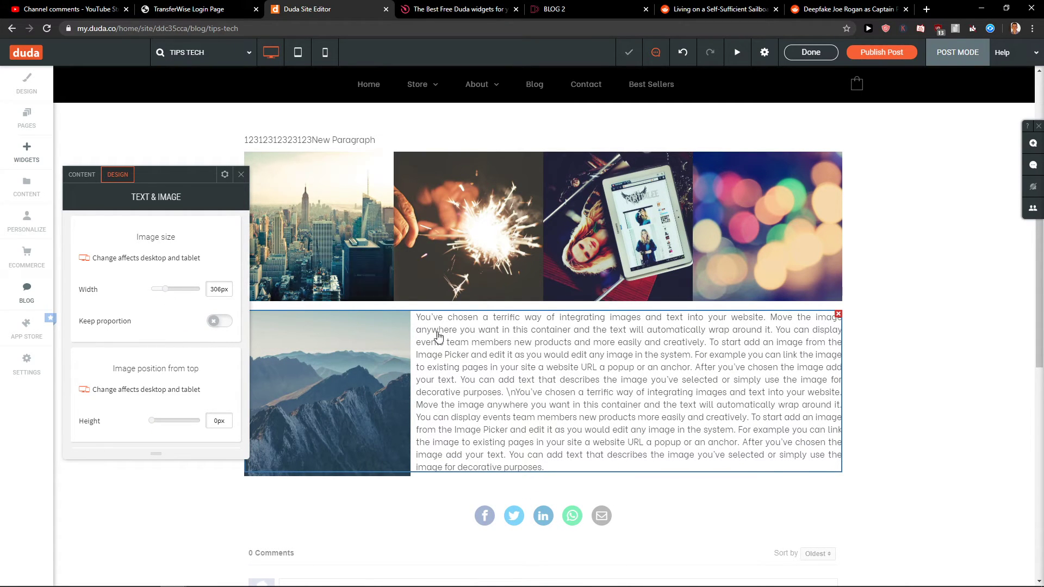
scroll(758, 339, "down", 2)
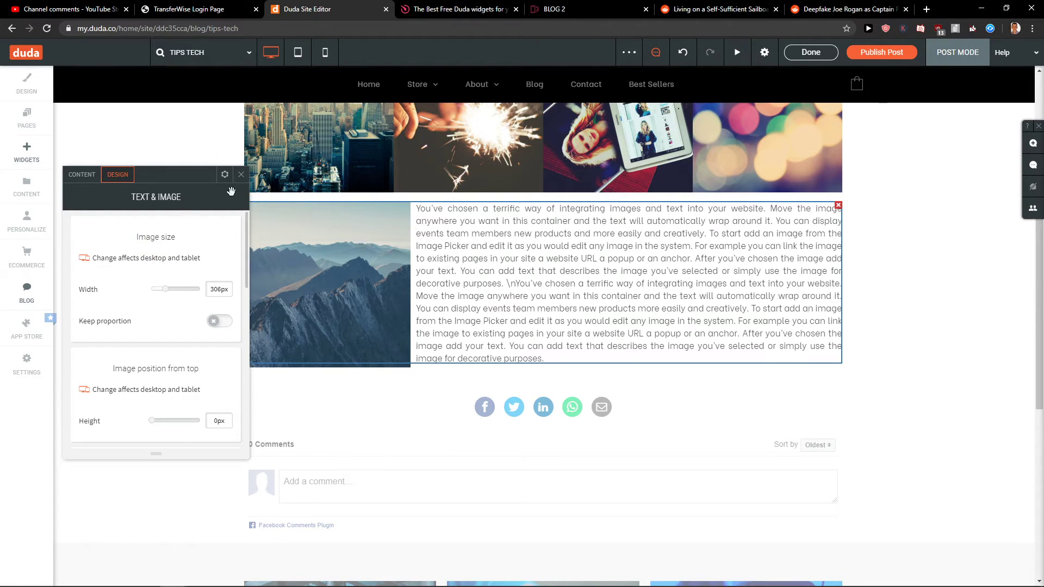
left_click(784, 124)
left_click(811, 52)
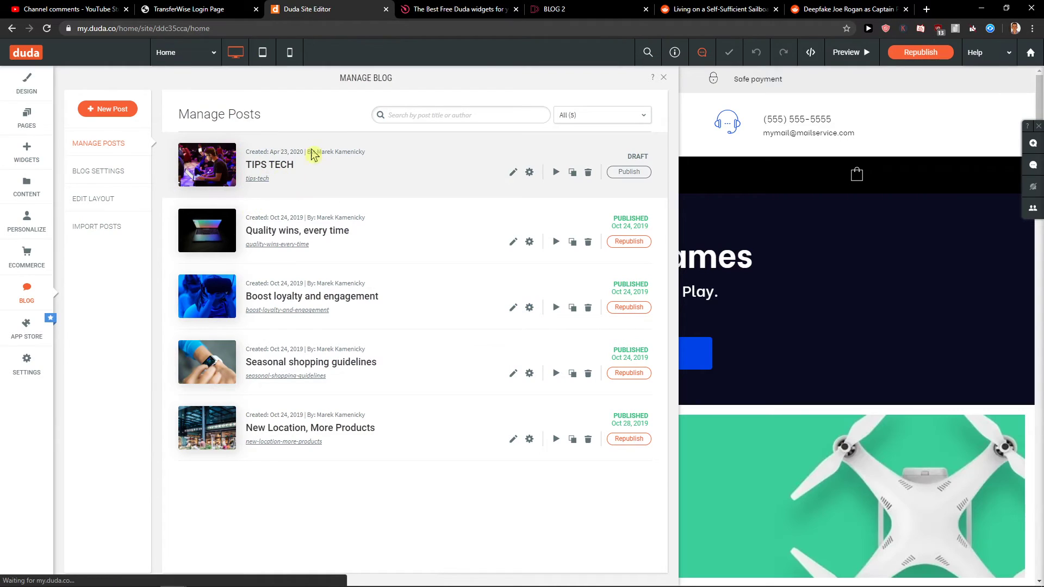
Review the TIPS TECH post's status, details and metadata settings, plus the general blog settings and post import options
left_click(530, 173)
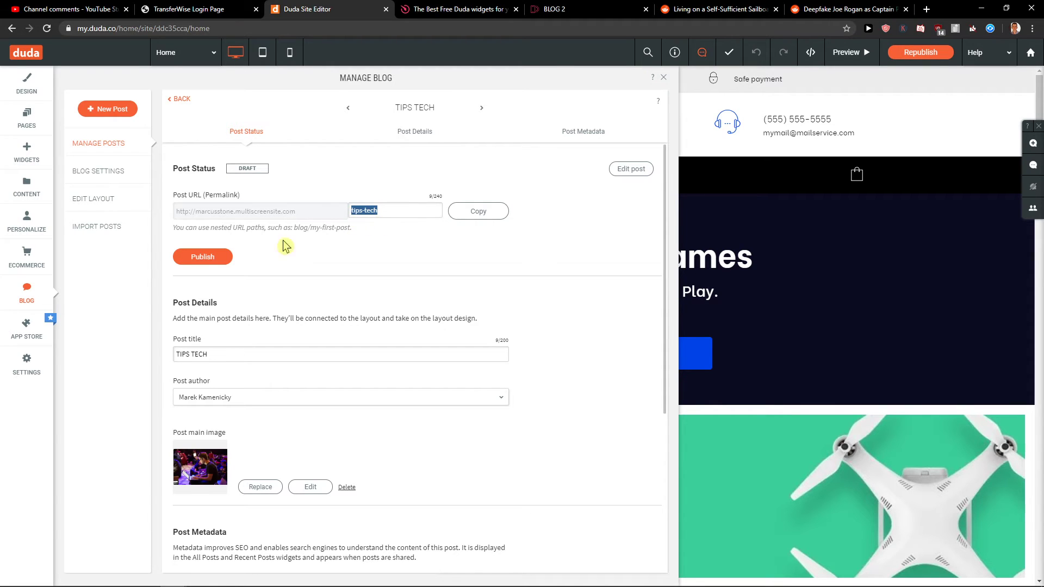
scroll(243, 283, "down", 4)
scroll(254, 307, "down", 2)
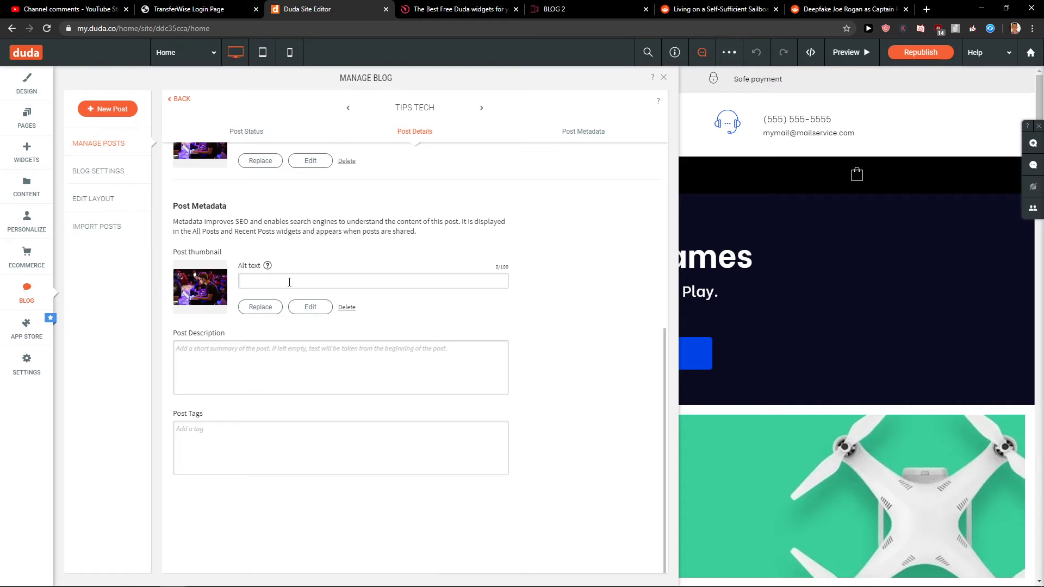
left_click(598, 133)
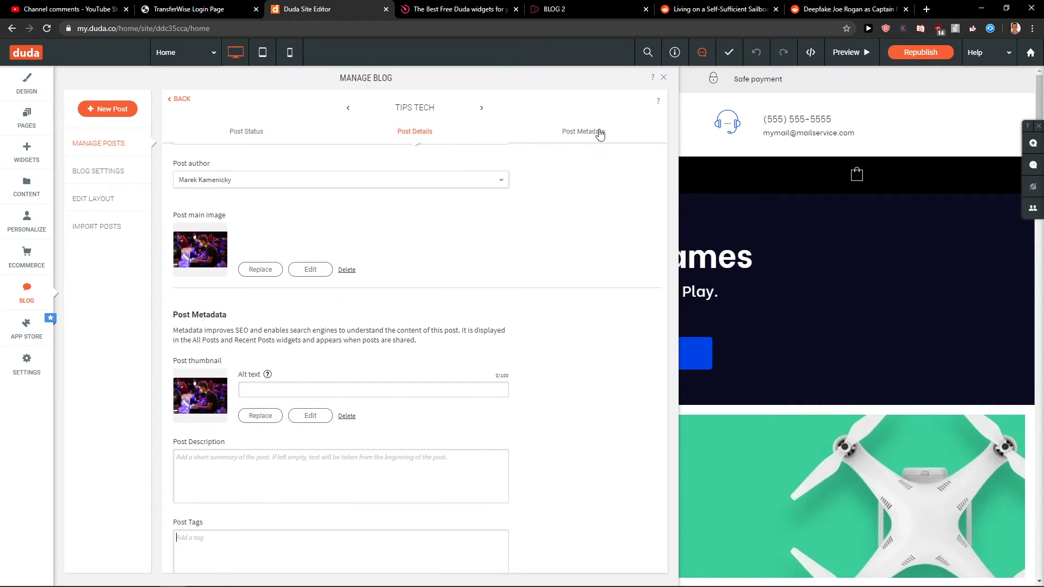
left_click(101, 177)
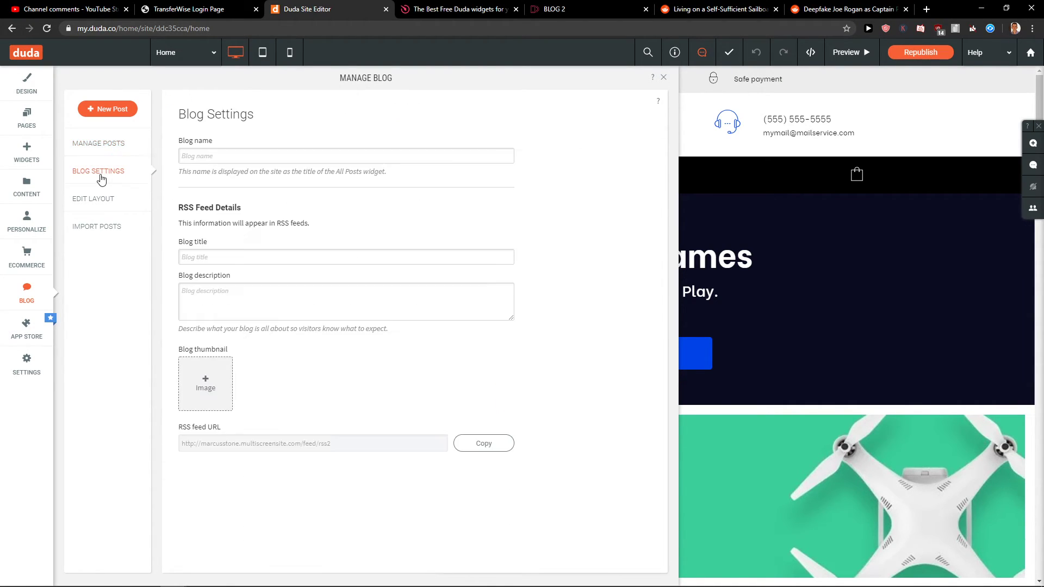
left_click(103, 224)
Open the shared blog post layout for editing, dismiss its introduction and show the available widgets
left_click(112, 199)
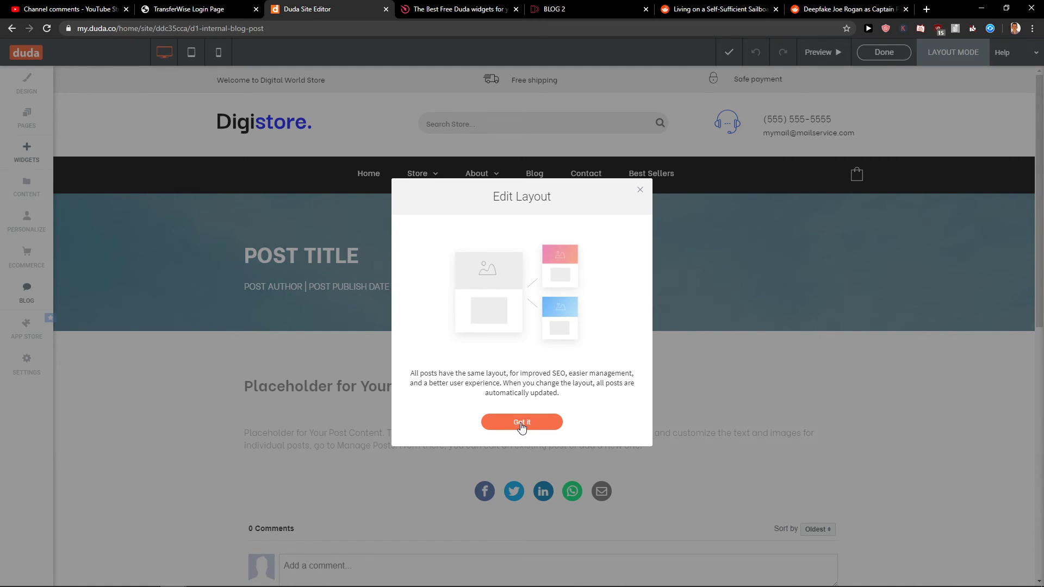
left_click(521, 423)
scroll(412, 403, "down", 2)
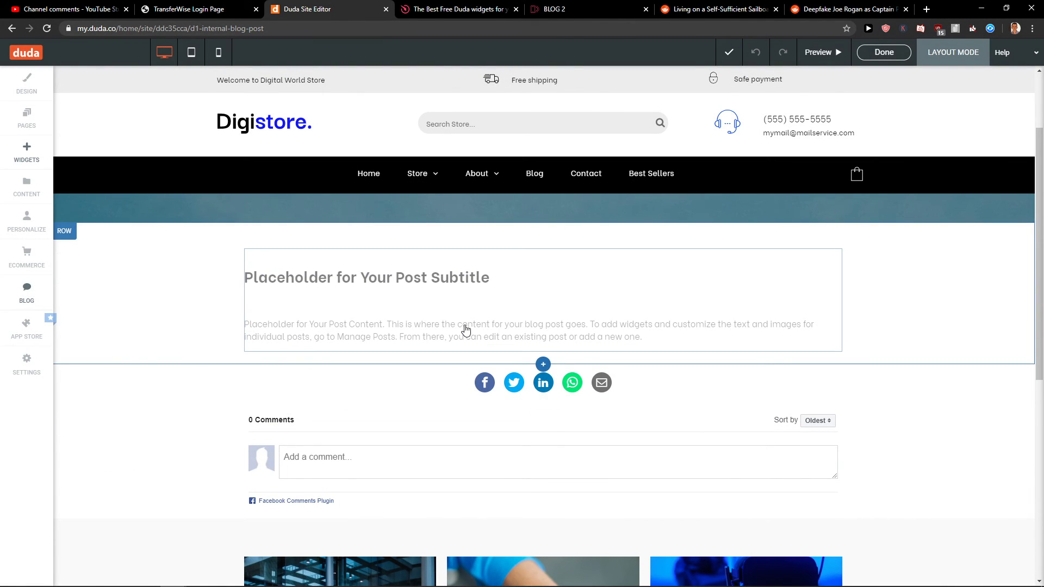
left_click(22, 148)
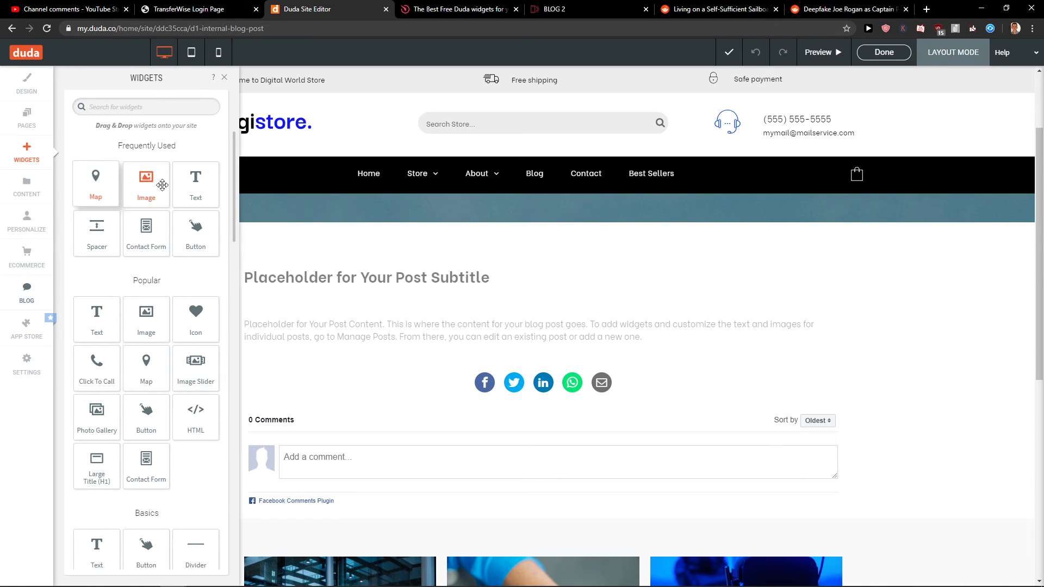